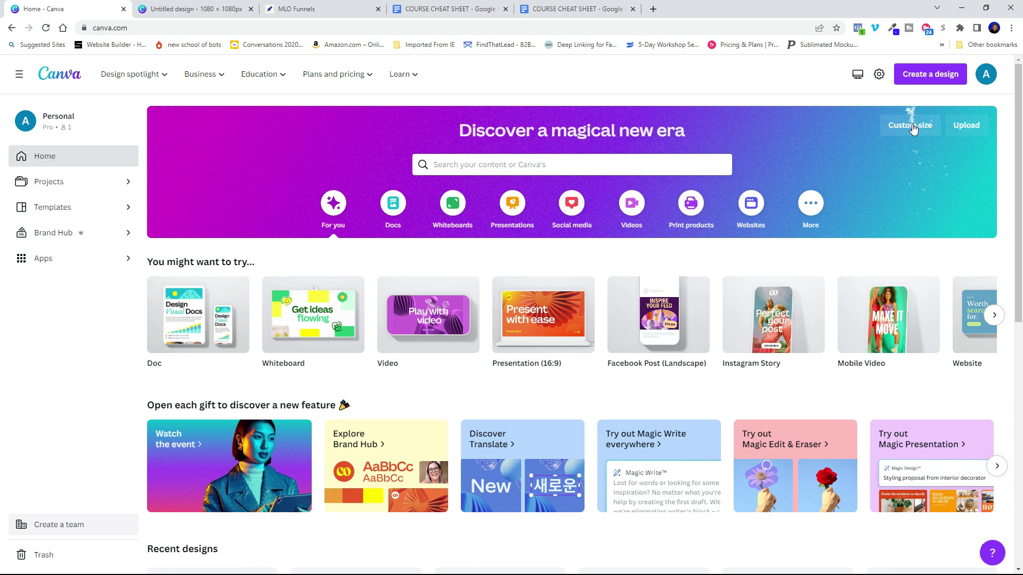
Choose Custom size on the Canva home page to set up a 1080 × 1080 px design
left_click(900, 128)
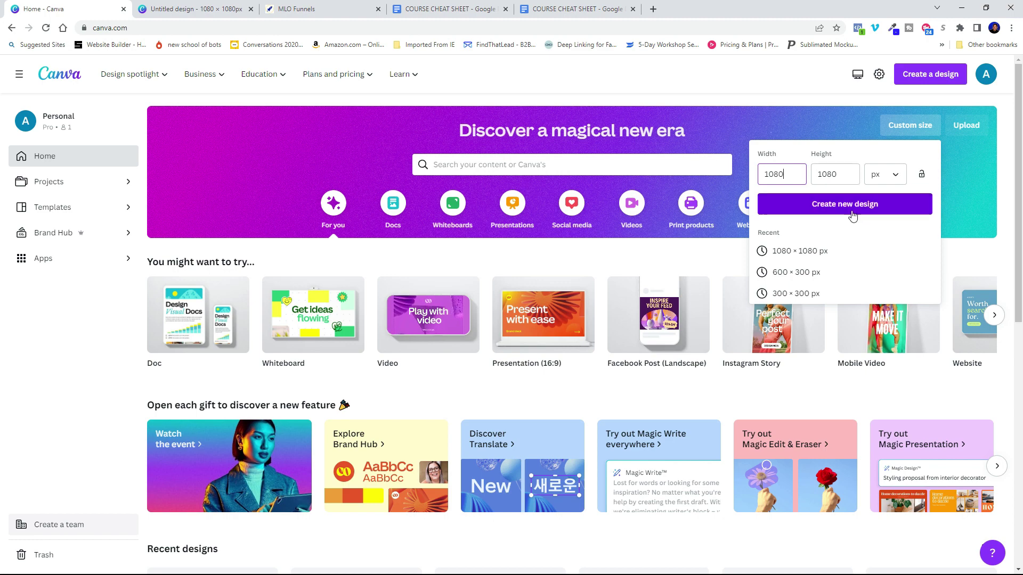
Open the blank 1080 × 1080 design and search photos for 'california home with a pool'
left_click(175, 10)
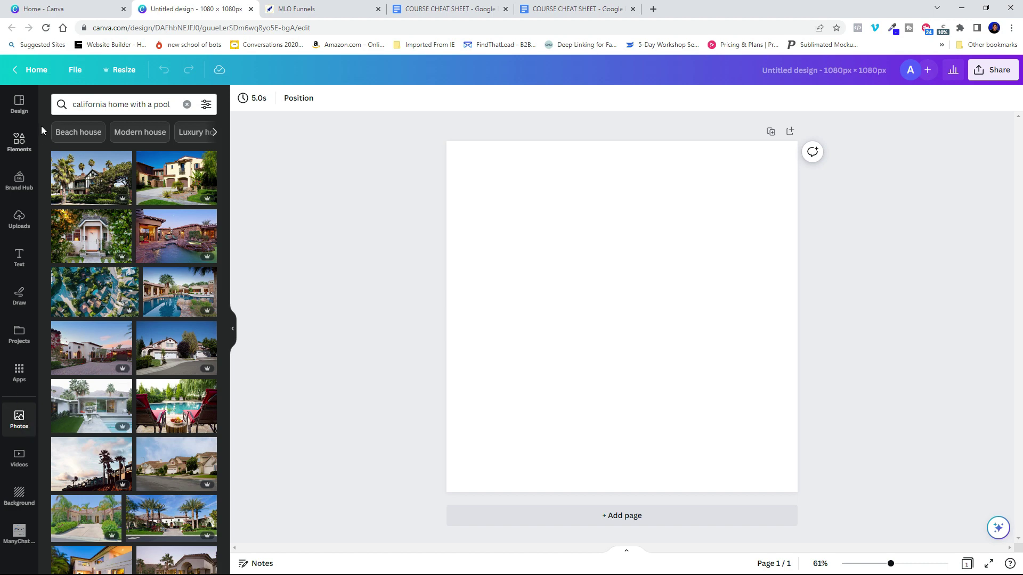
left_click(19, 143)
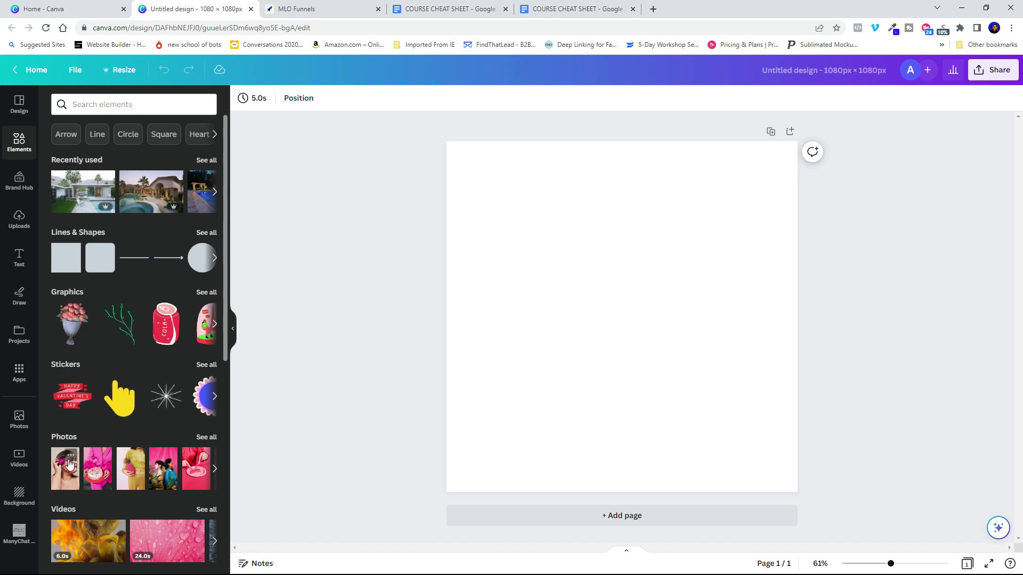
left_click(29, 419)
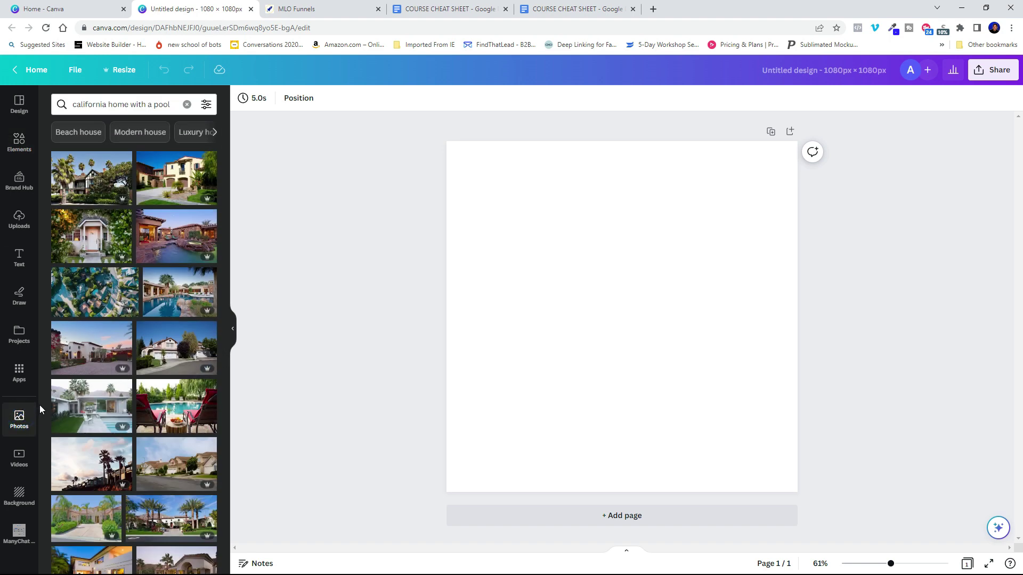
left_click(70, 103)
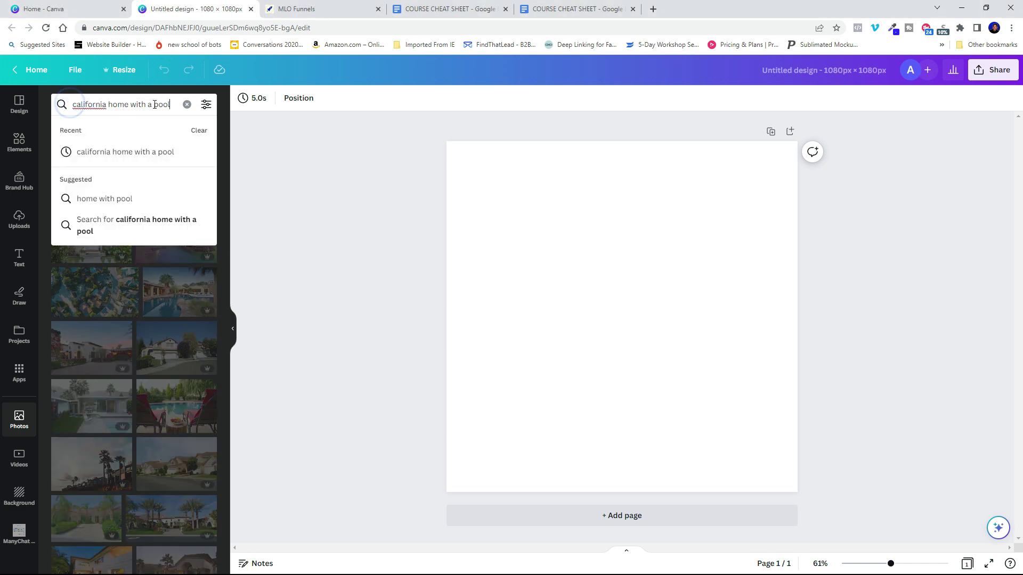
left_click_drag(177, 103, 67, 101)
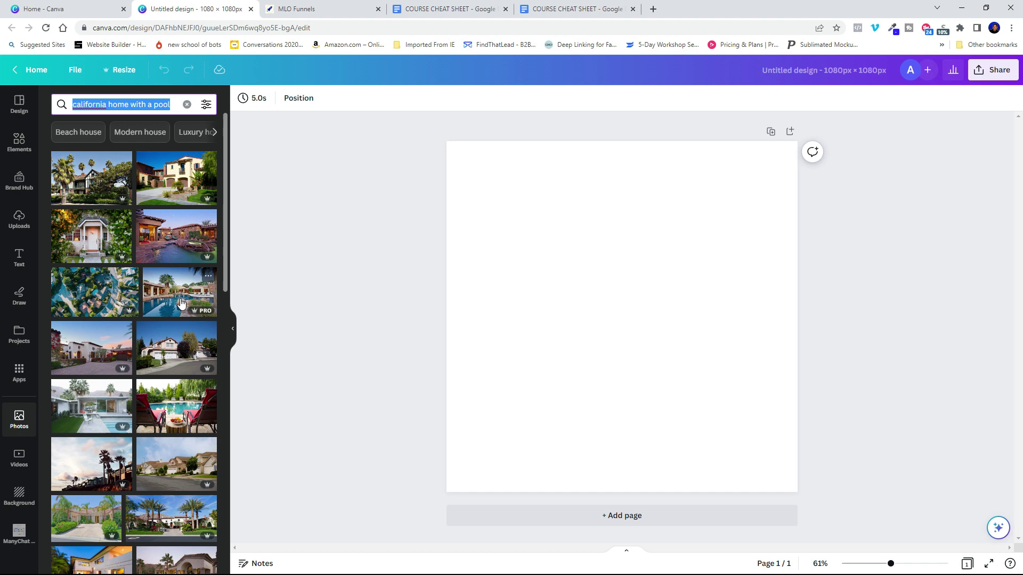
Add the white modern pool house photo, stretch it to page width and centre it vertically
left_click(94, 403)
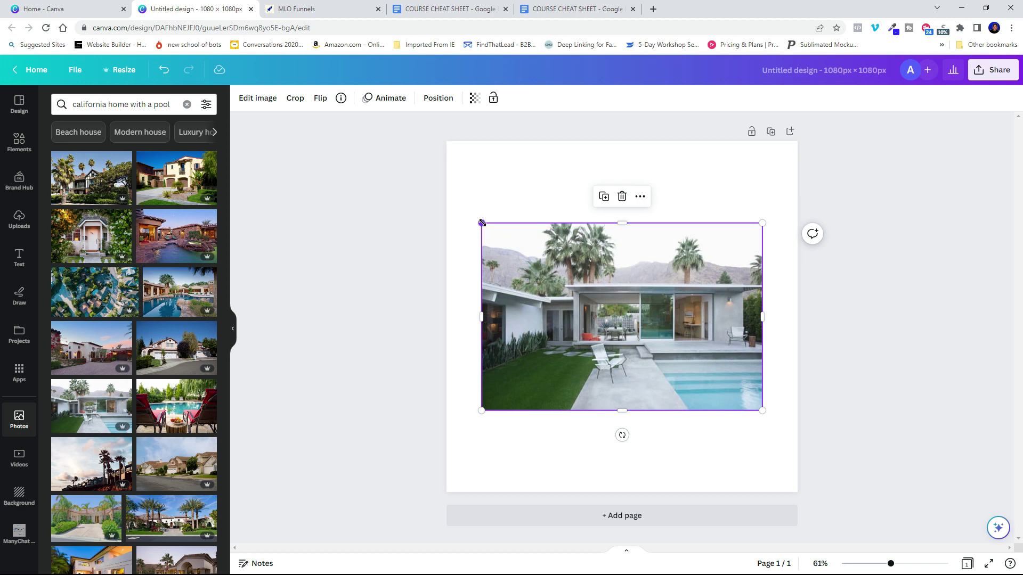
left_click_drag(481, 222, 446, 200)
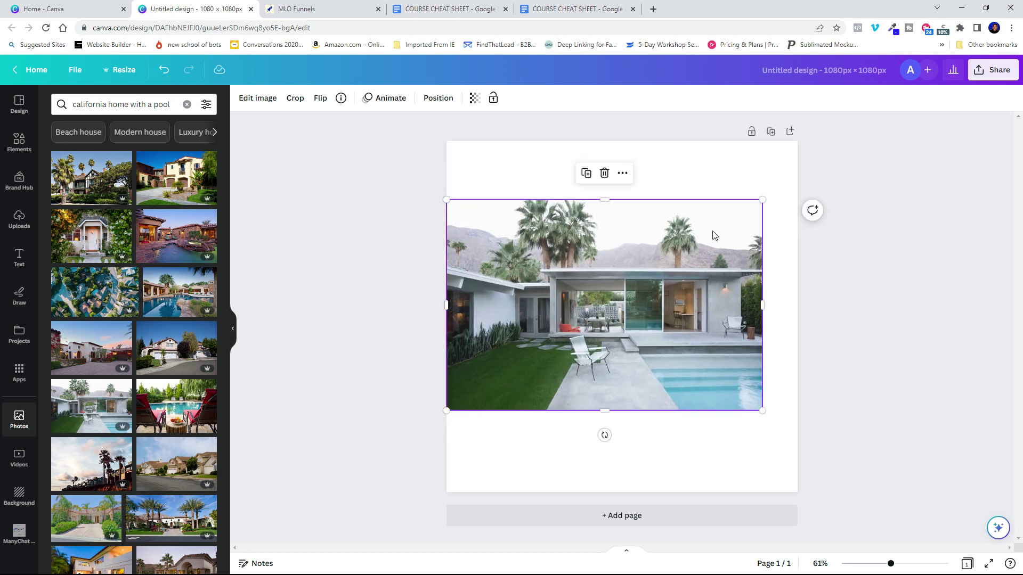
left_click_drag(762, 199, 797, 176)
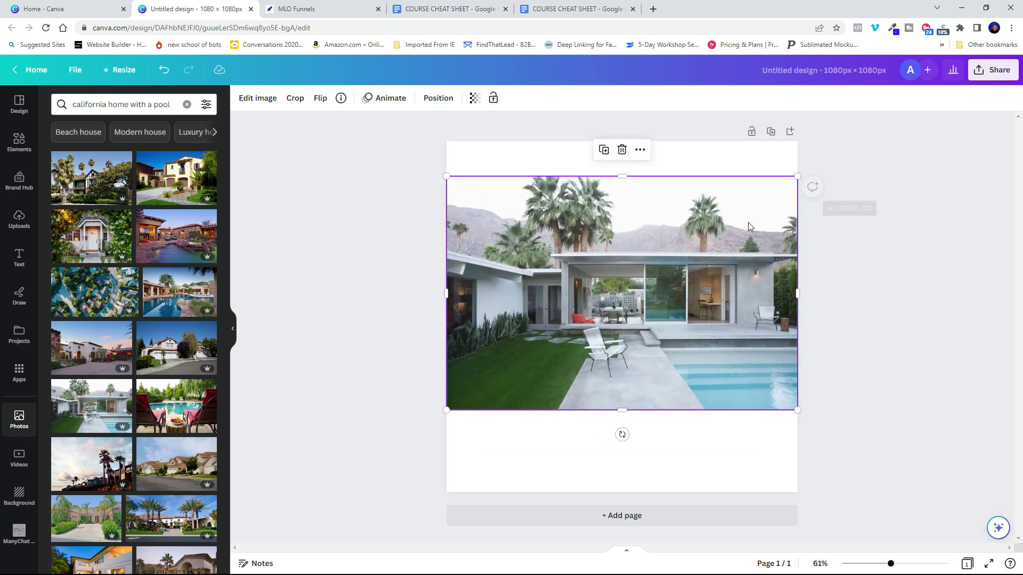
left_click_drag(647, 272, 650, 294)
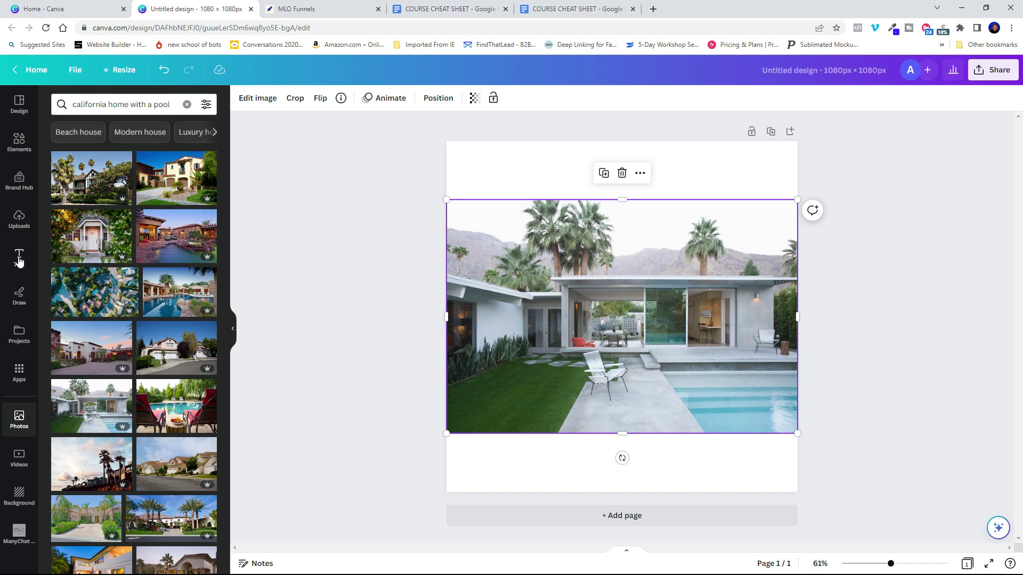
Place two 'Add a heading' text boxes, one above and one below the house photo
left_click(19, 259)
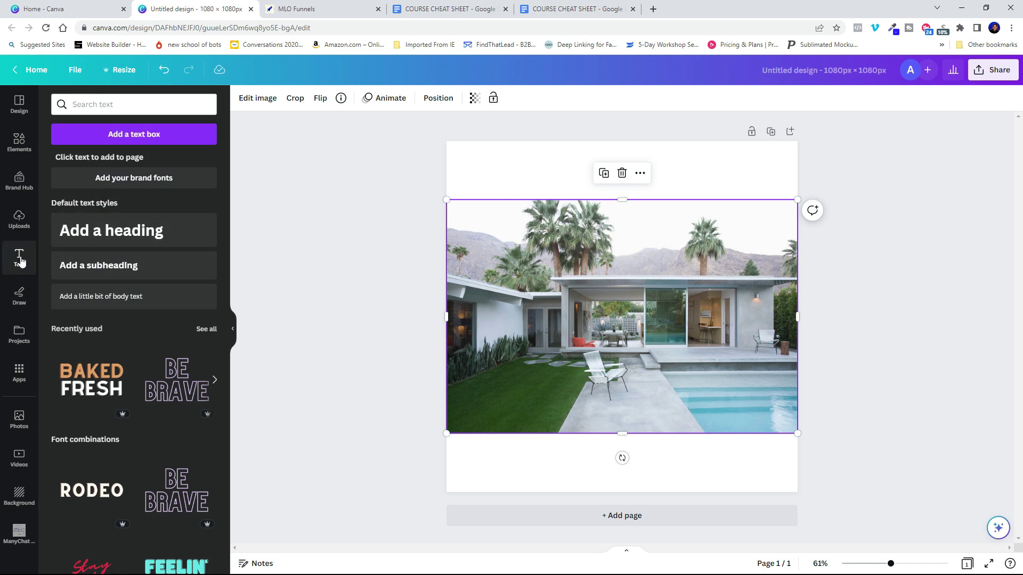
left_click_drag(82, 231, 545, 156)
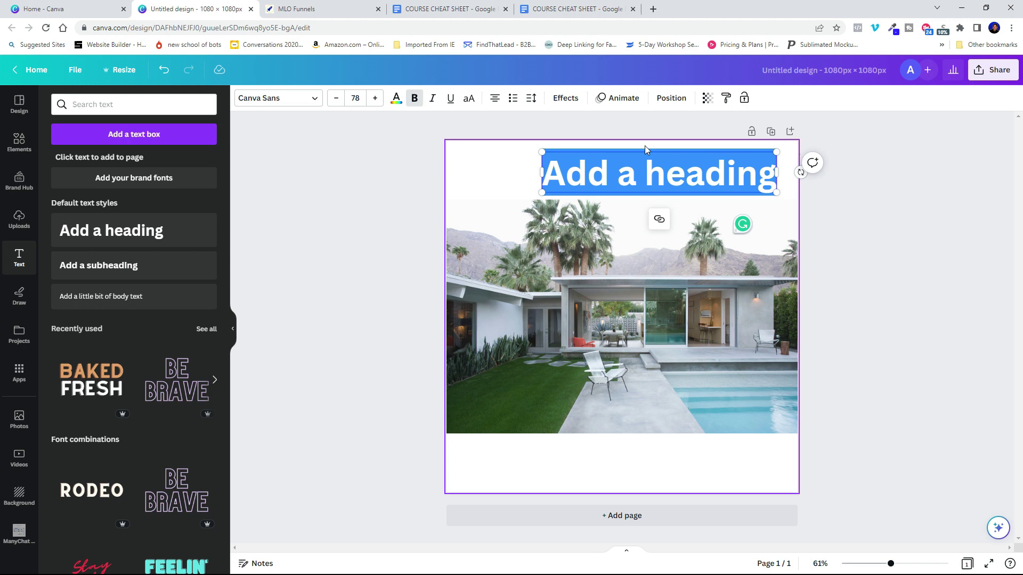
left_click_drag(693, 179, 613, 145)
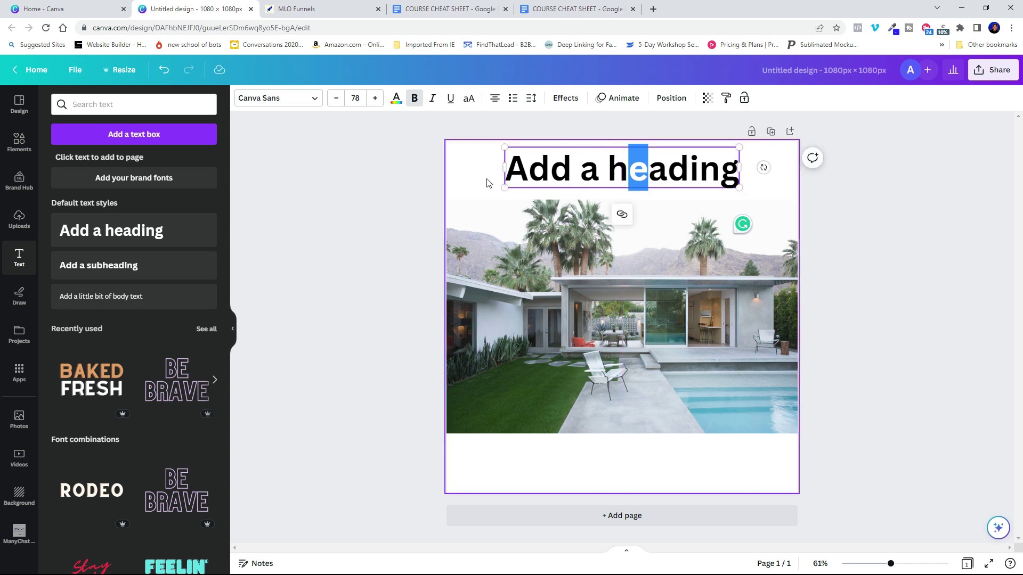
left_click_drag(141, 229, 618, 441)
double_click(657, 465)
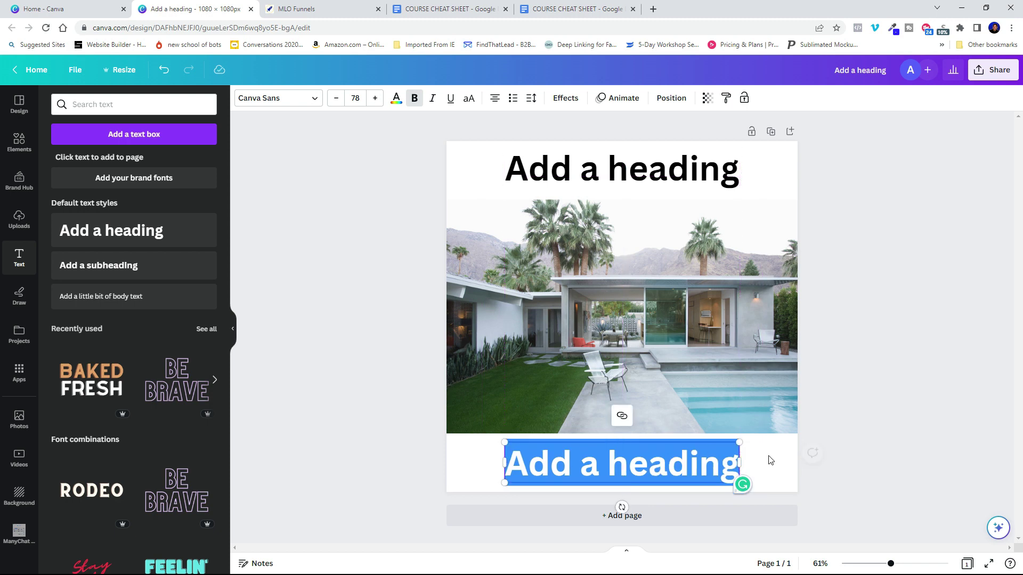
left_click(868, 443)
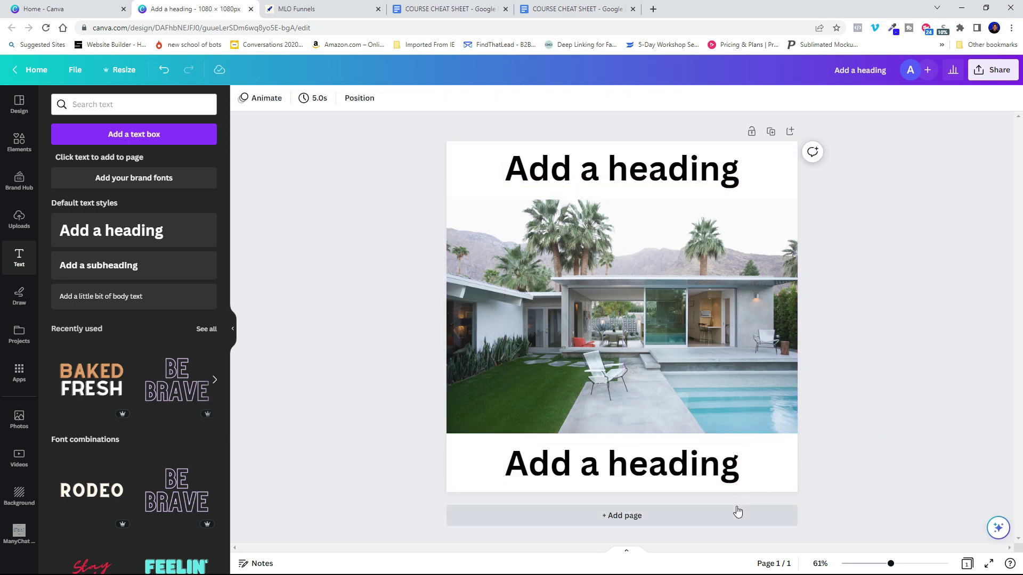
Apply the Block text animation to the top heading
left_click(260, 98)
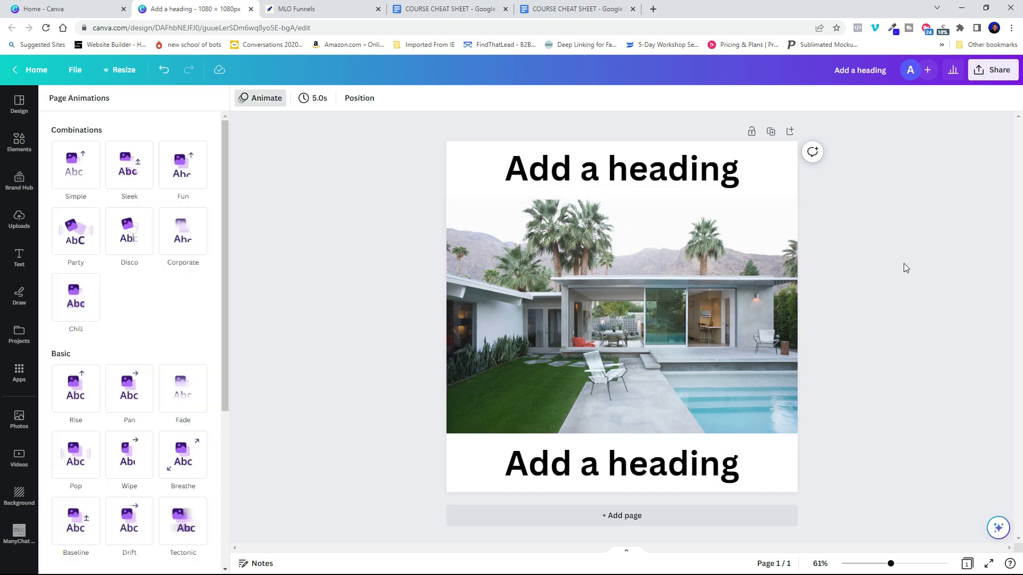
left_click(619, 168)
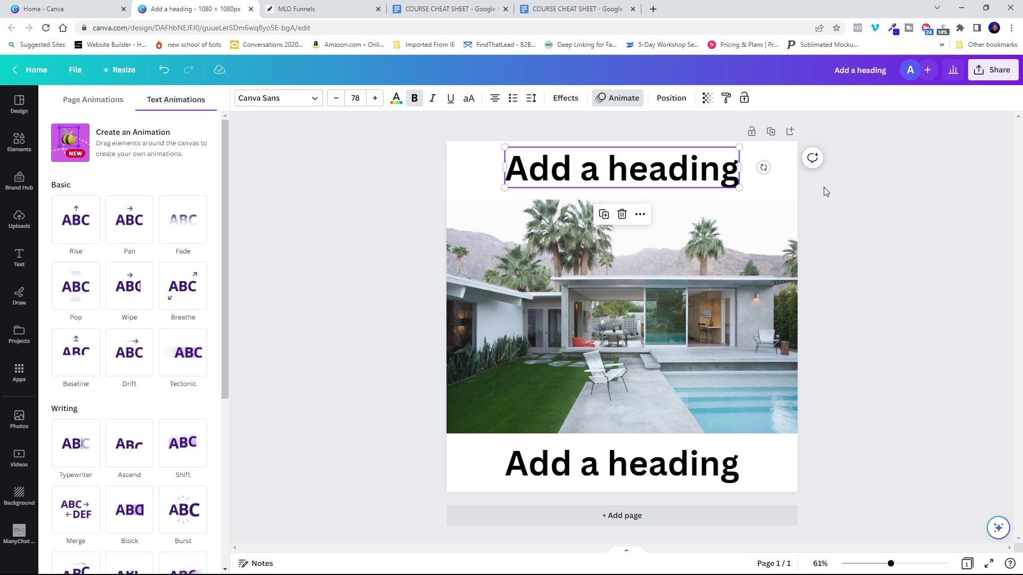
key("Escape")
double_click(665, 168)
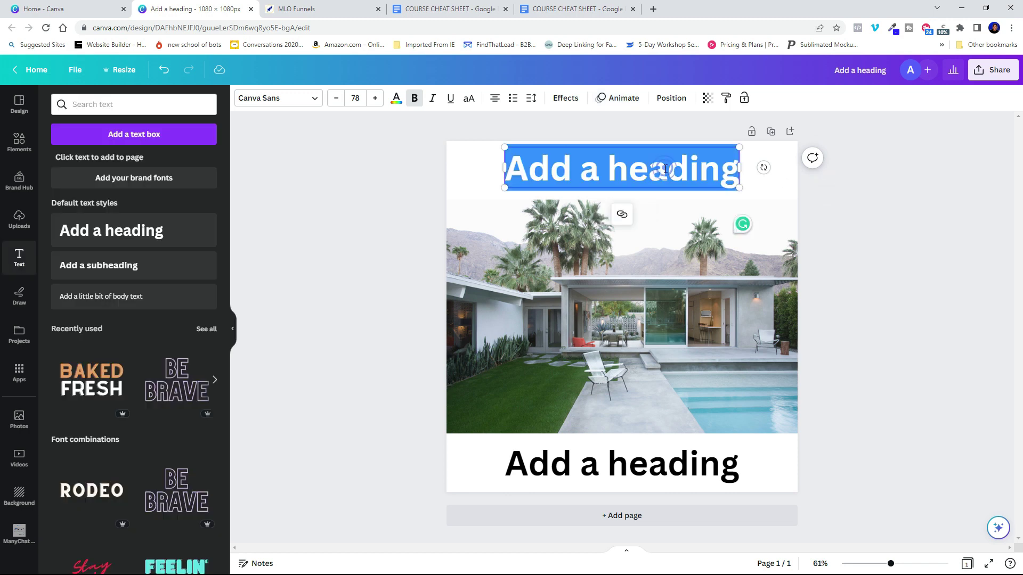
key("Escape")
left_click(701, 170)
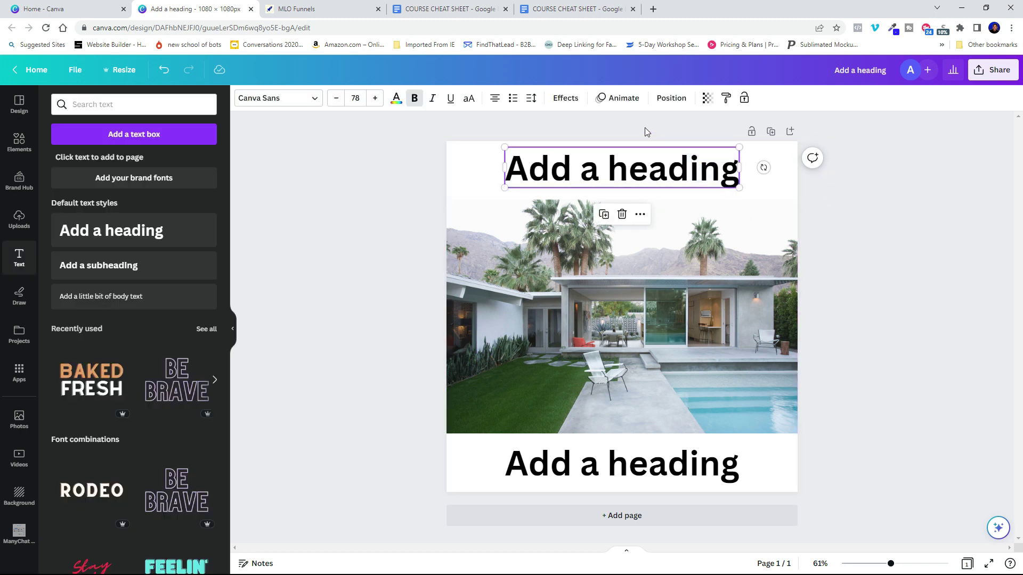
left_click(621, 100)
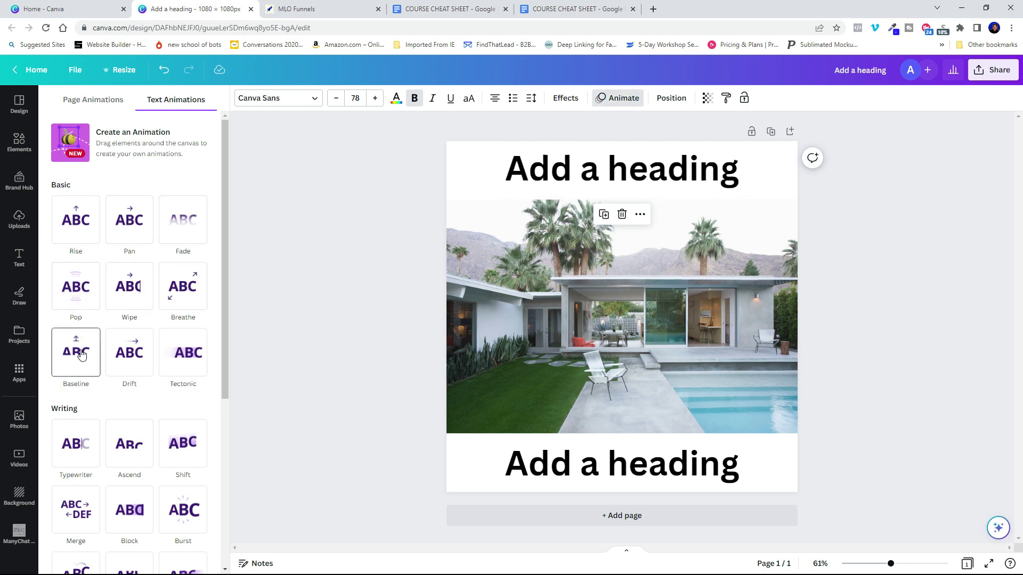
scroll(184, 352, "down", 3)
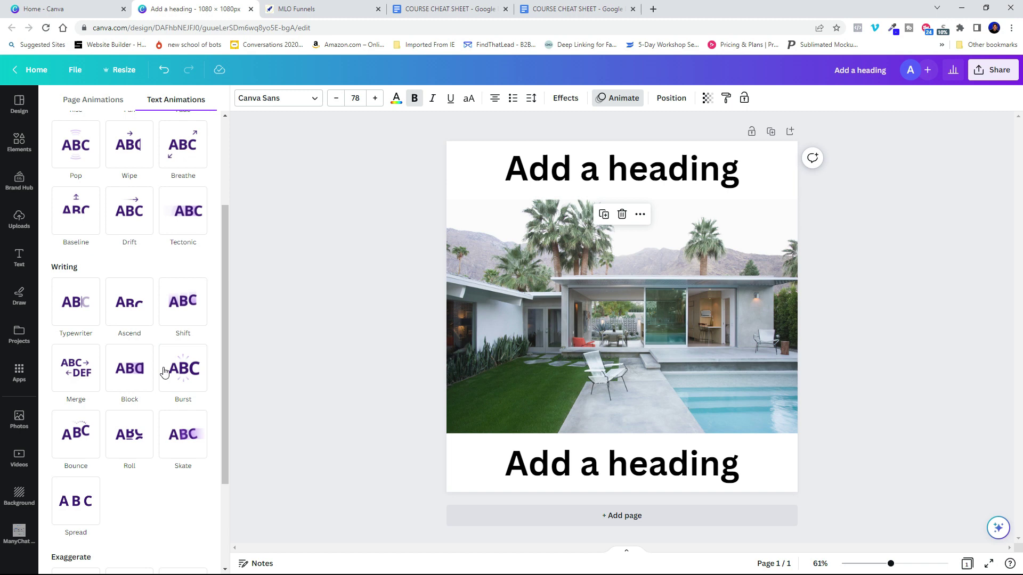
left_click(128, 373)
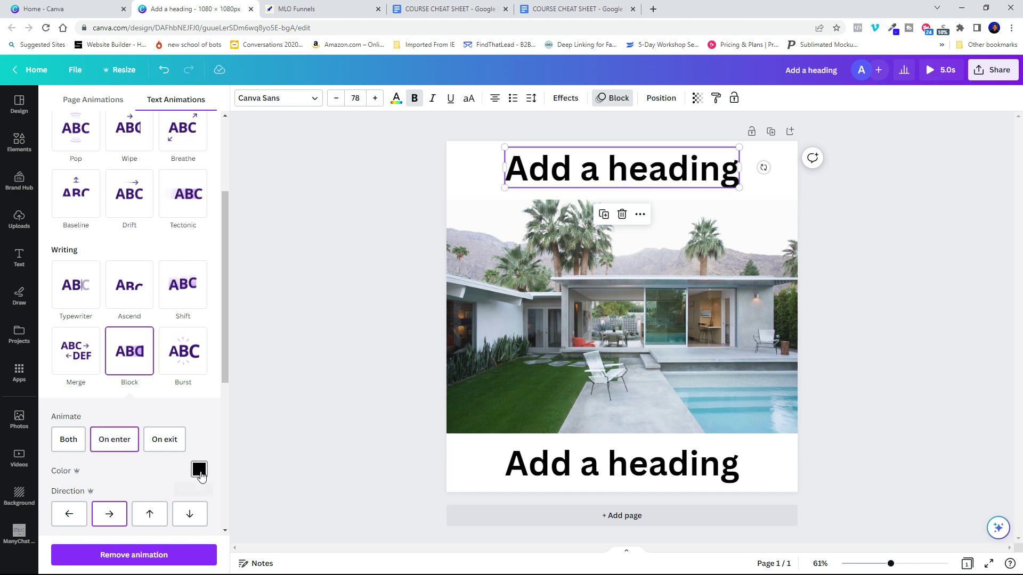
Set the Block animation colour to yellow
left_click(199, 470)
scroll(167, 371, "down", 2)
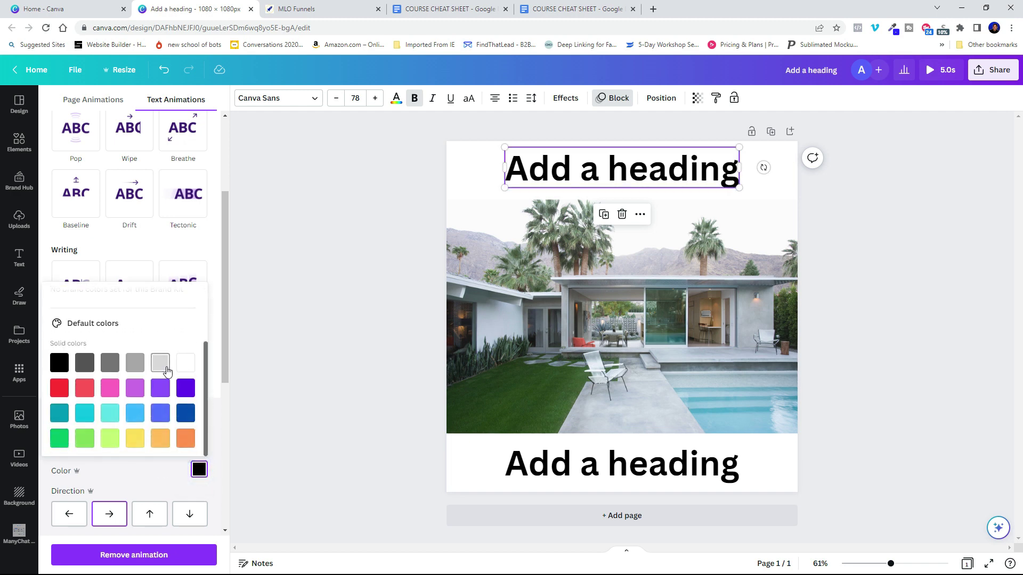
left_click(139, 443)
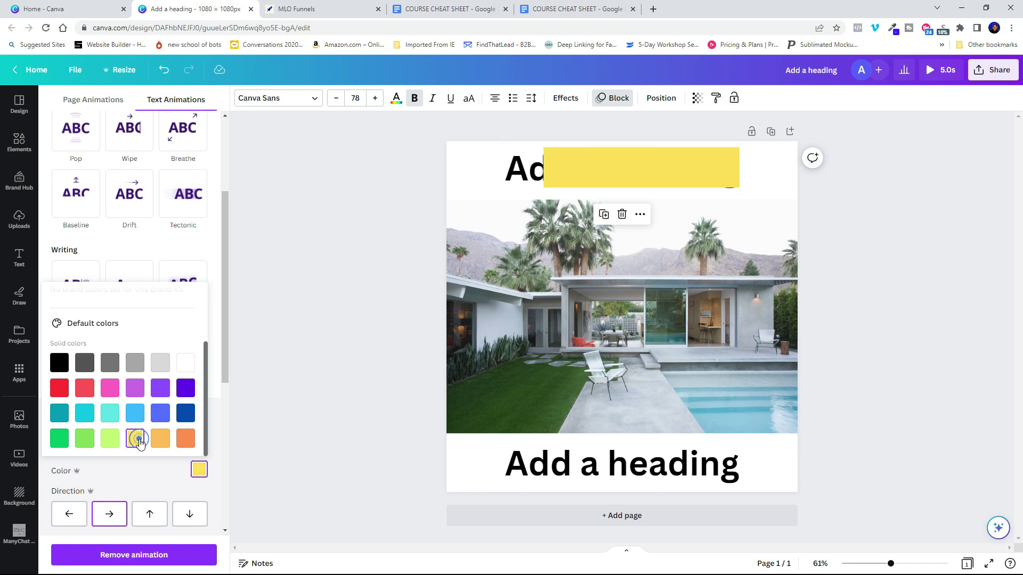
left_click(318, 341)
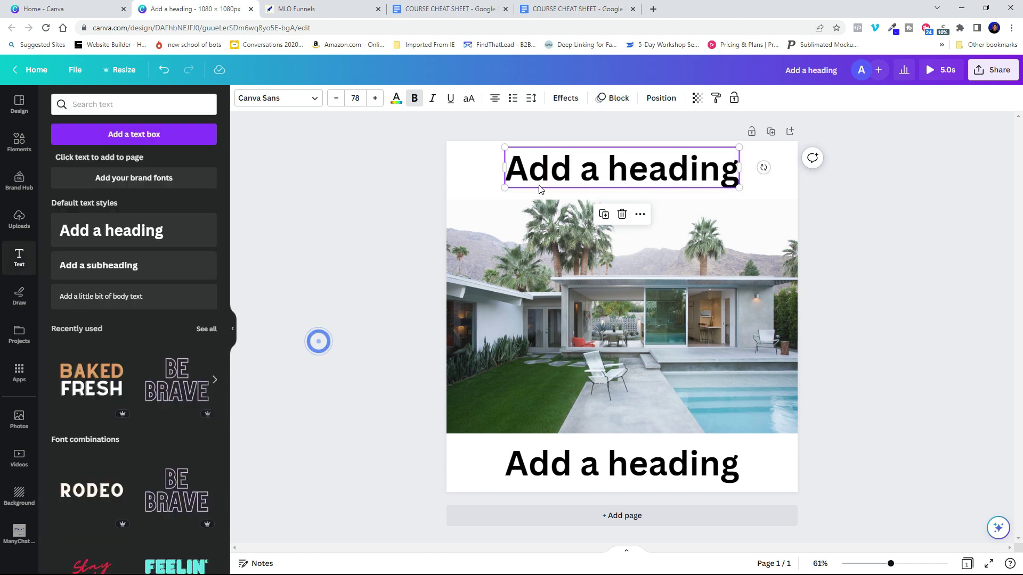
left_click(382, 341)
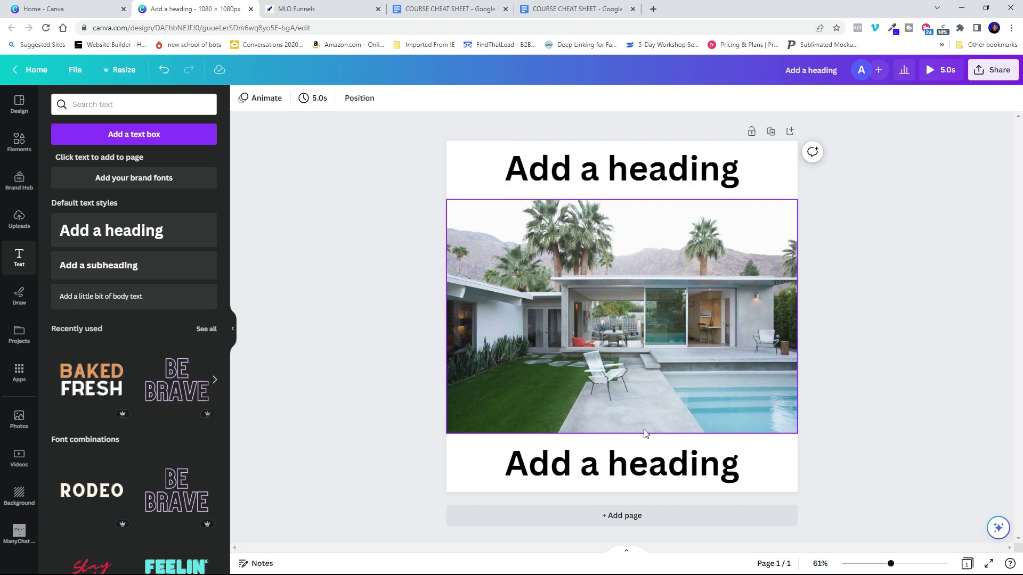
left_click(645, 459)
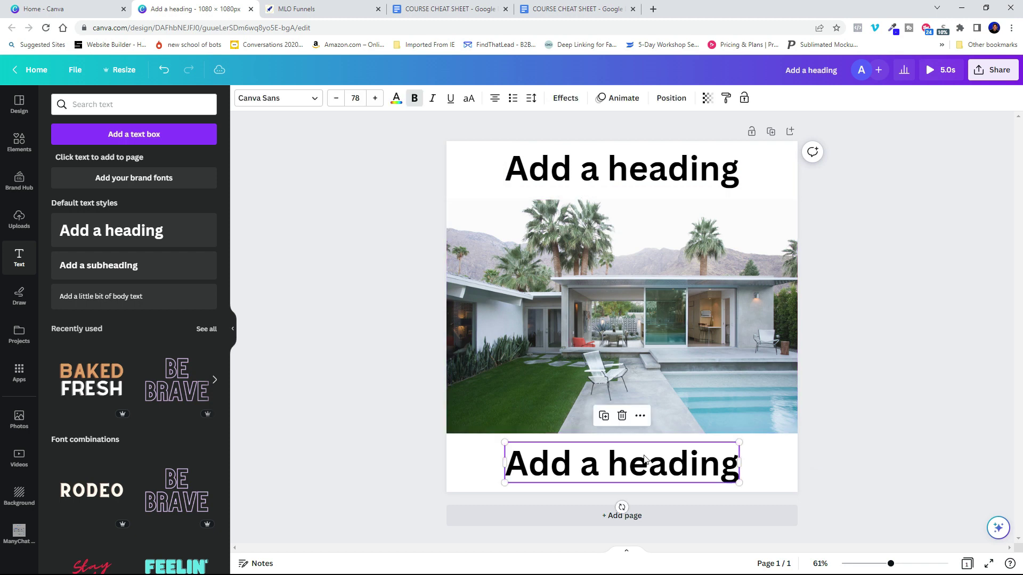
Delete the placeholder bottom heading and select the animated top heading
left_click(622, 416)
left_click(634, 181)
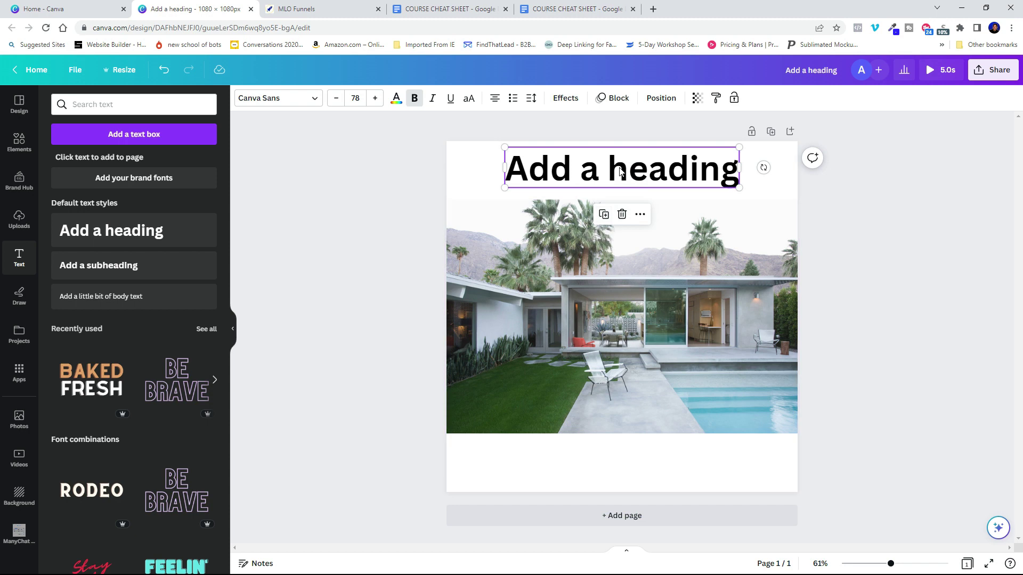
left_click(638, 164)
left_click(742, 224)
left_click(843, 233)
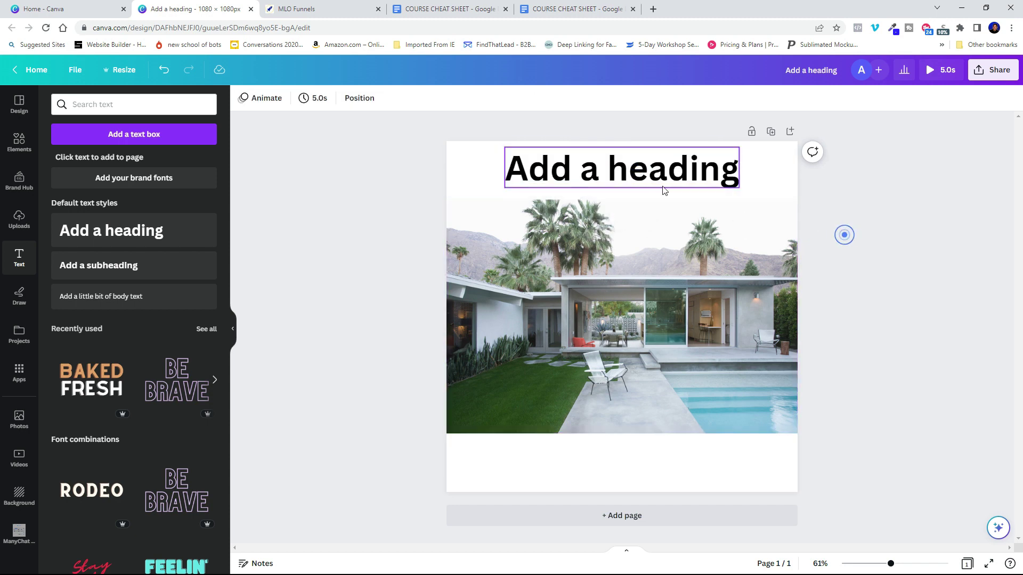
left_click(647, 178)
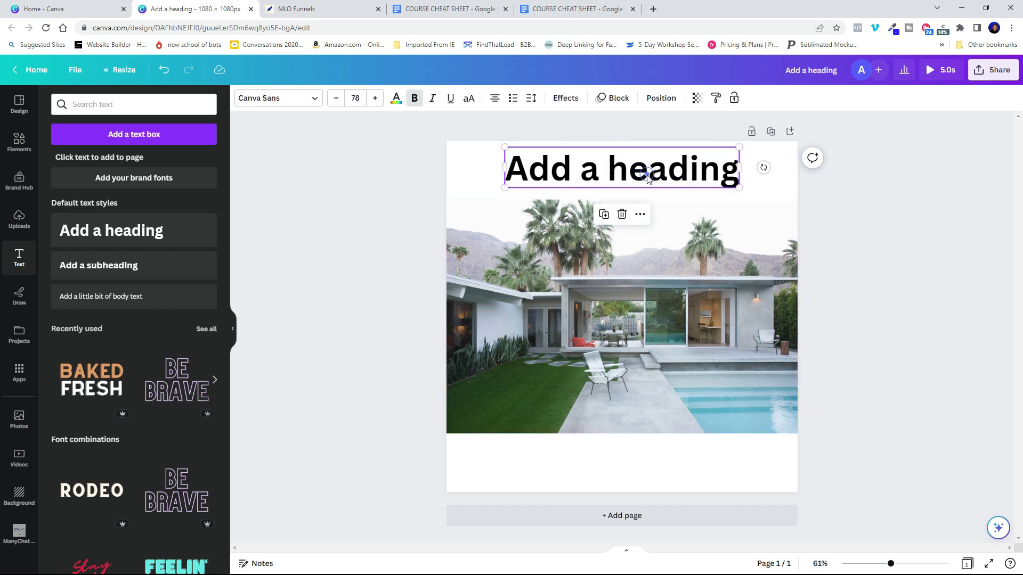
Duplicate the top heading and move the copy below the pool photo
left_click(604, 216)
left_click_drag(630, 185, 621, 476)
double_click(605, 467)
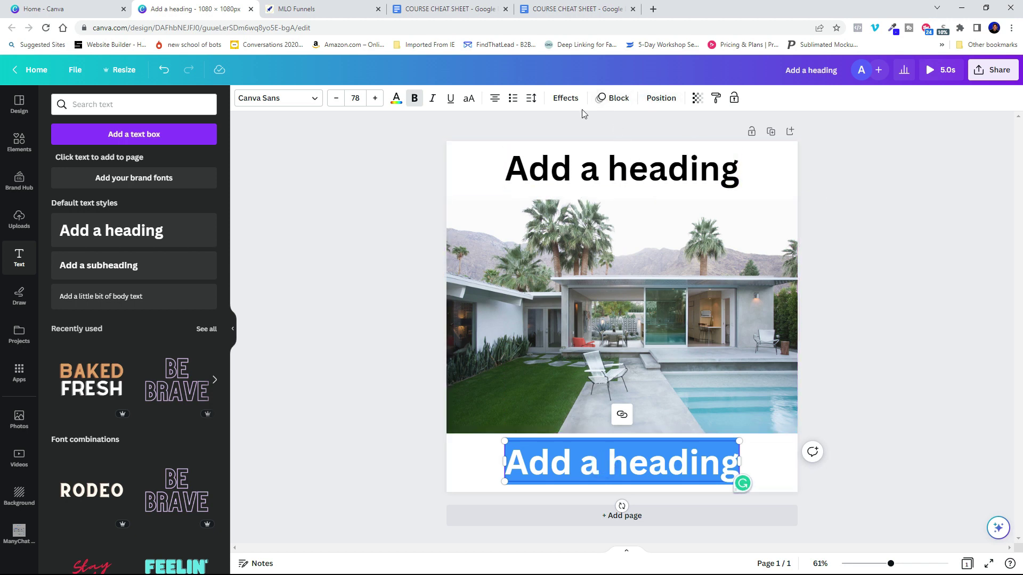
left_click(880, 381)
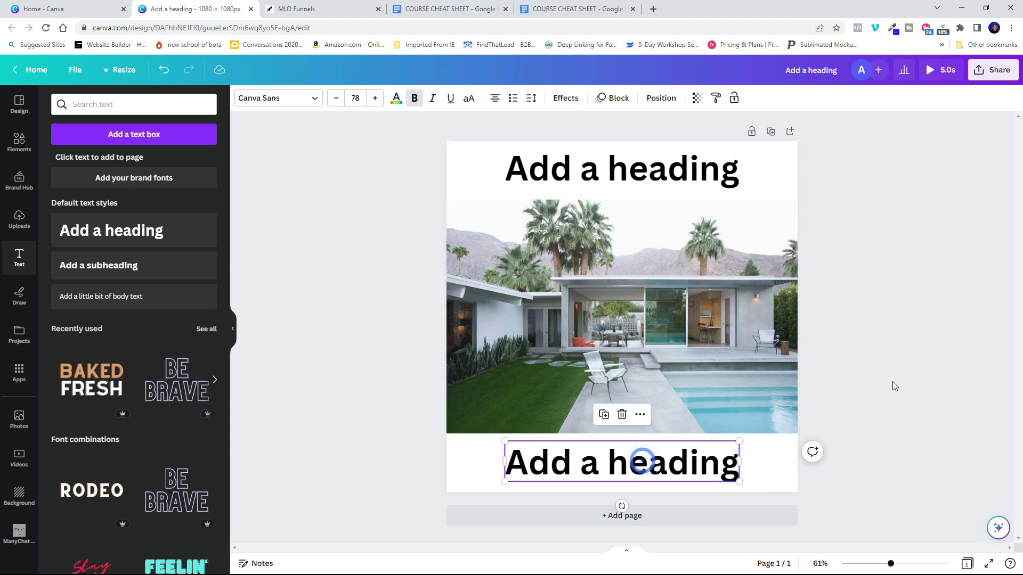
left_click(896, 379)
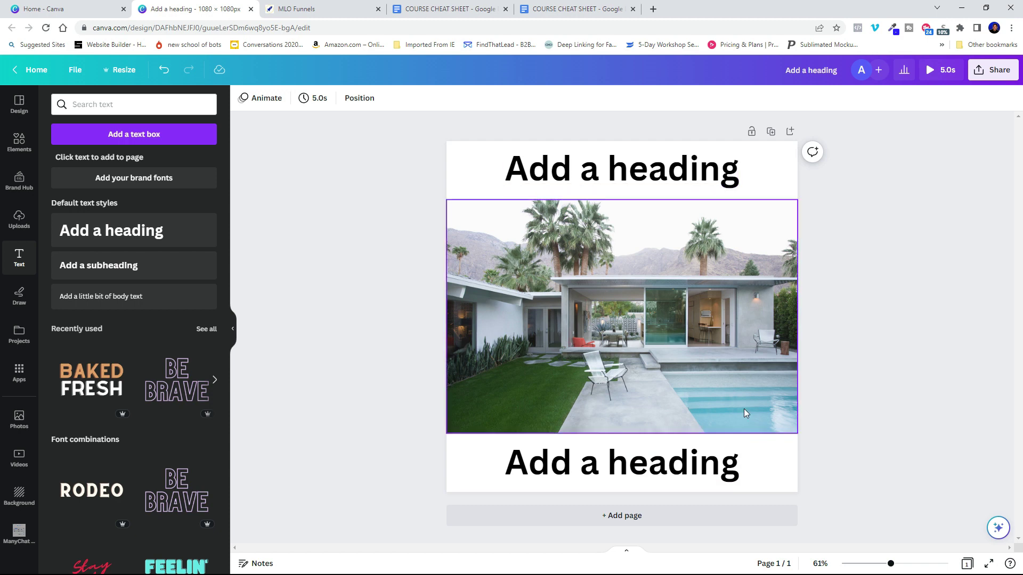
Duplicate page 1 three times to make pages 2–4, then return to Page 1
left_click(770, 132)
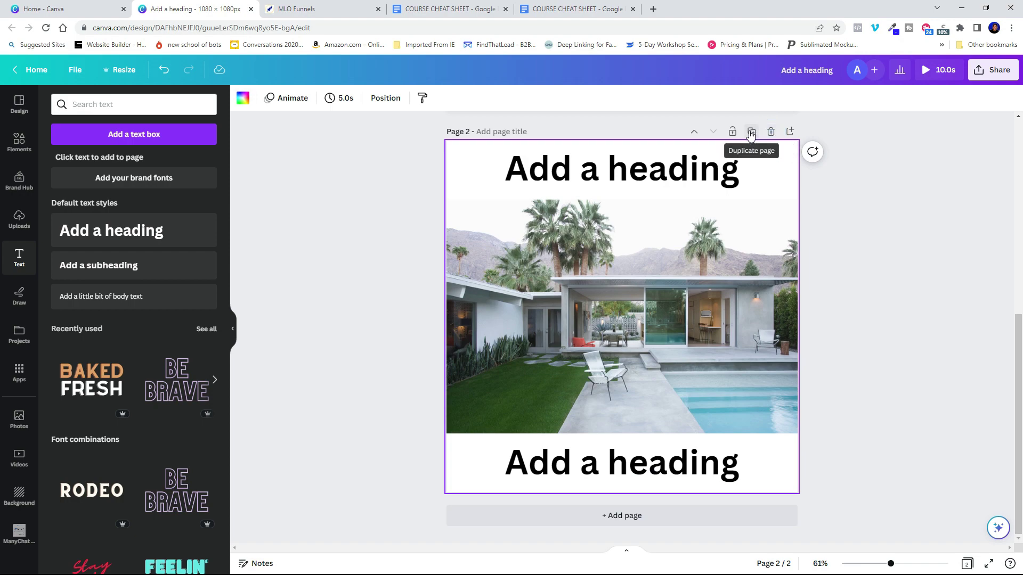
left_click(751, 132)
left_click(751, 133)
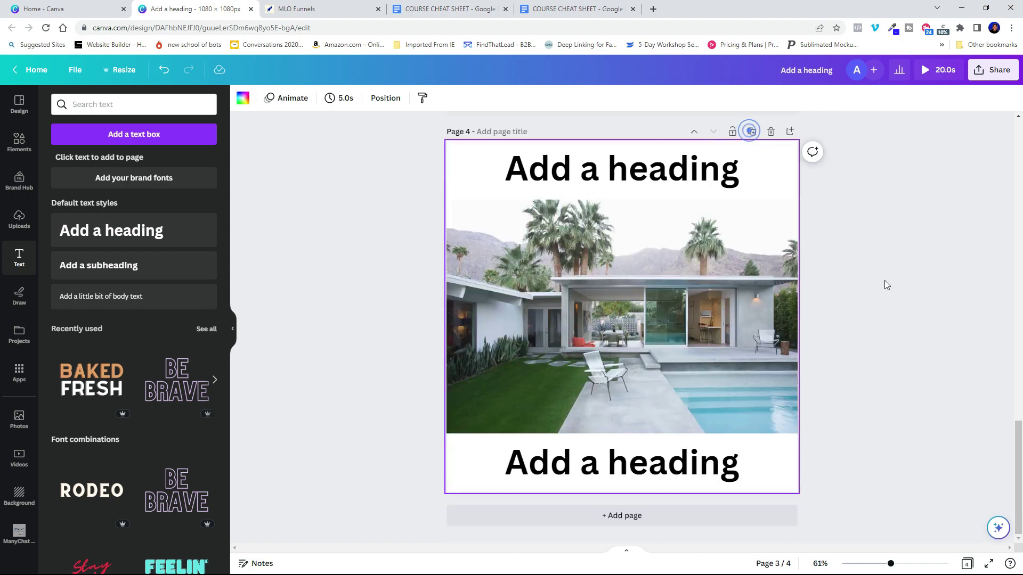
scroll(895, 293, "up", 15)
scroll(895, 296, "down", 15)
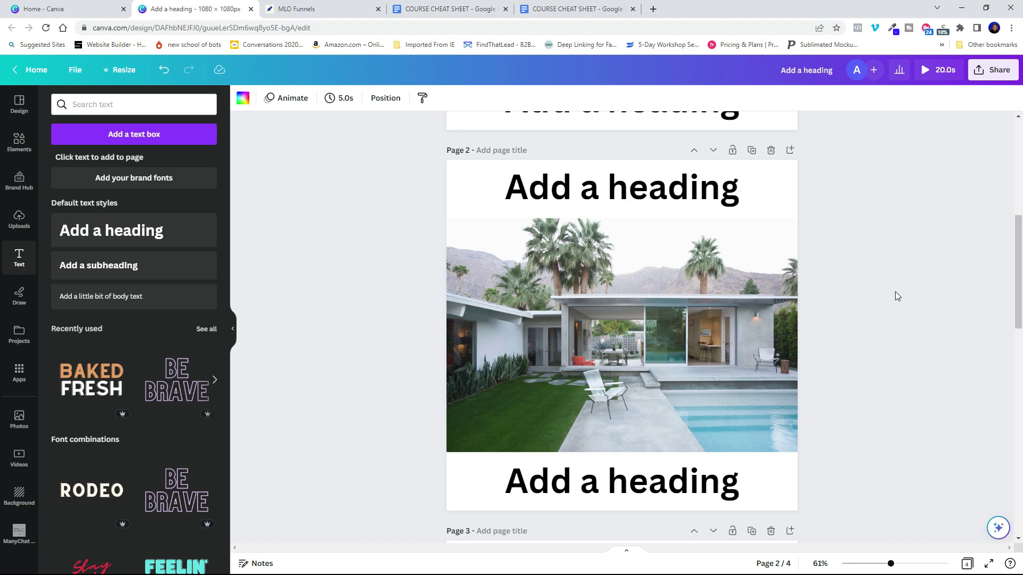
scroll(895, 296, "up", 12)
scroll(894, 297, "up", 5)
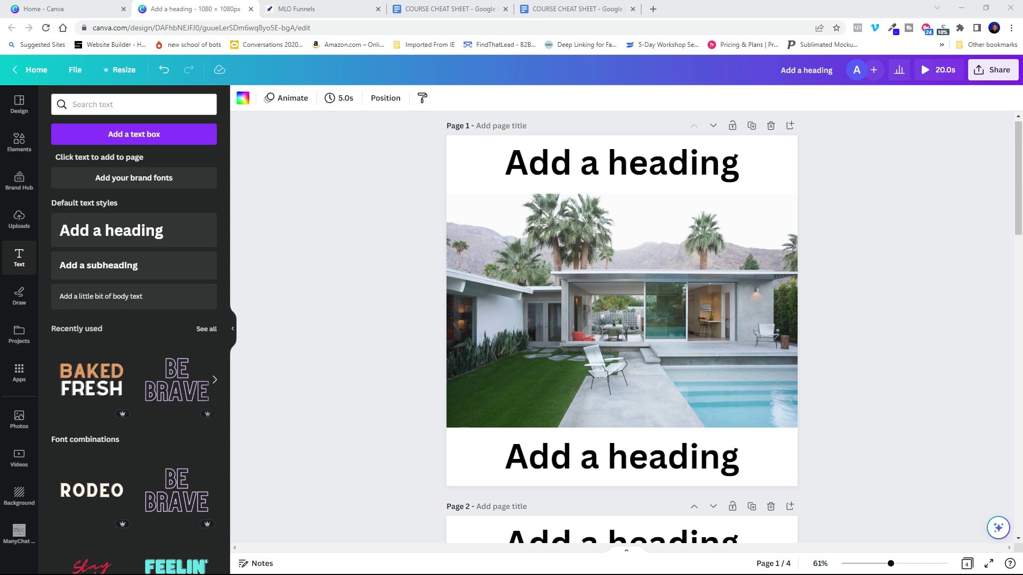
Caption page 1 'Turn your dream' on top and 'into reality' below
left_click(655, 168)
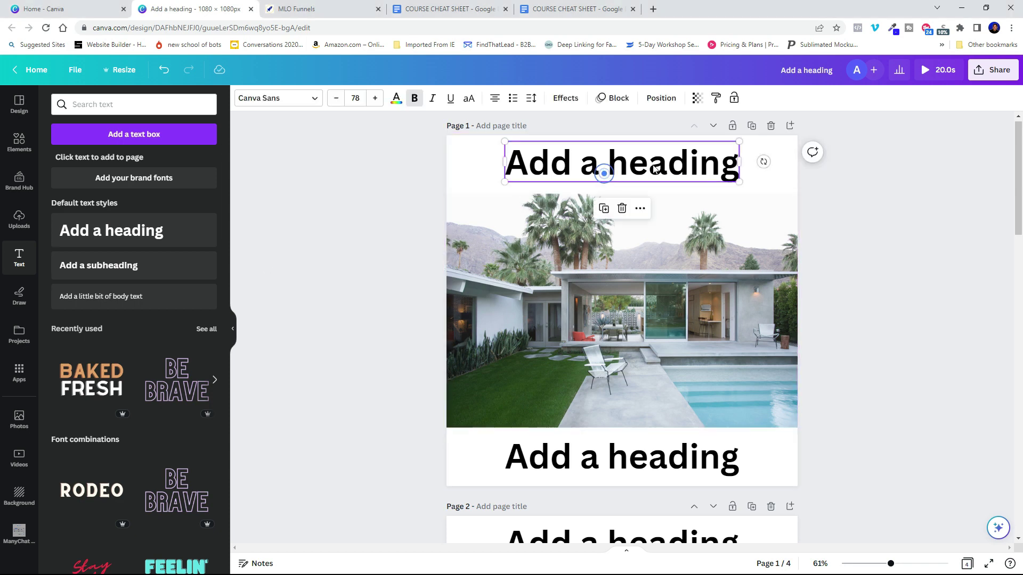
double_click(734, 169)
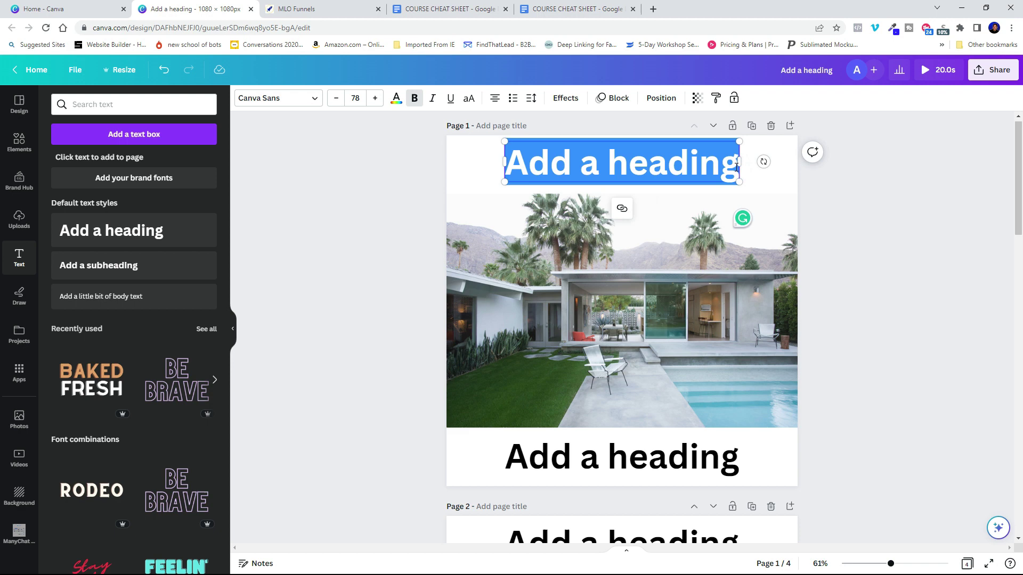
type("Turn your dream")
double_click(725, 458)
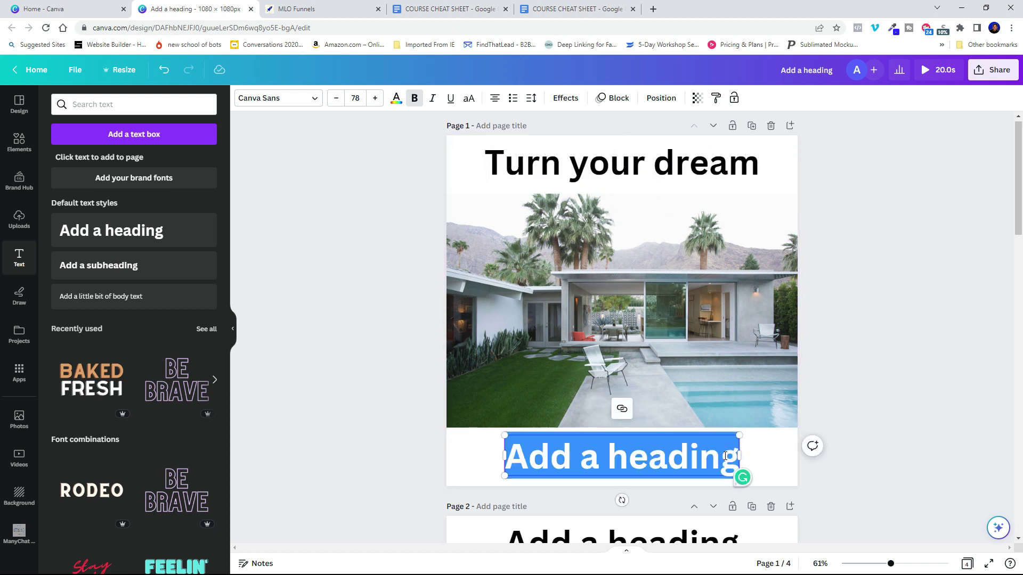
type("into reality")
left_click(942, 399)
Caption page 2 'This can be' on top and 'within reach' below
scroll(942, 400, "down", 3)
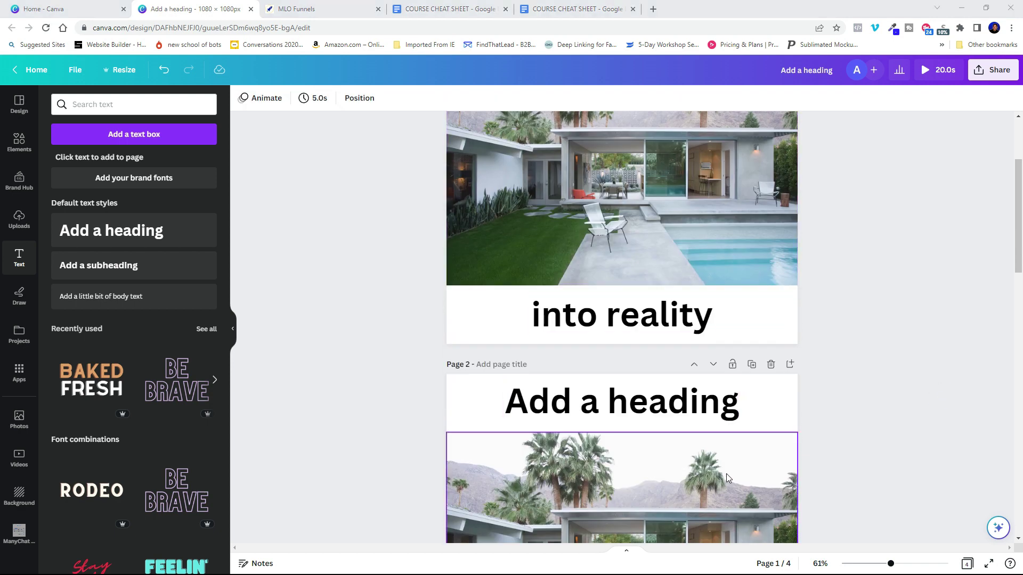
left_click(690, 420)
double_click(689, 420)
type("hom")
key("BackSpace")
key("BackSpace")
key("BackSpace")
type("t")
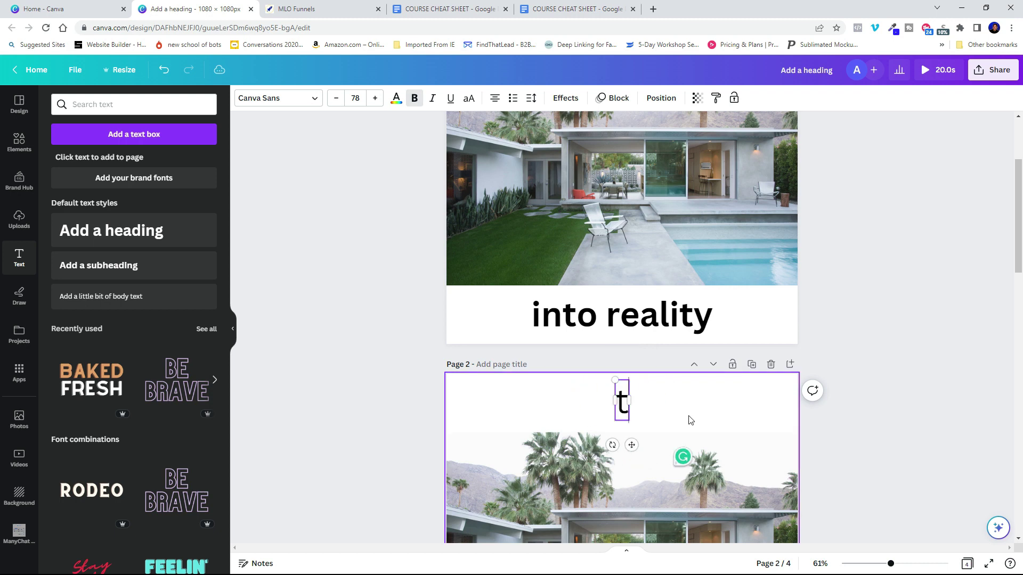
key("BackSpace")
type("This can be")
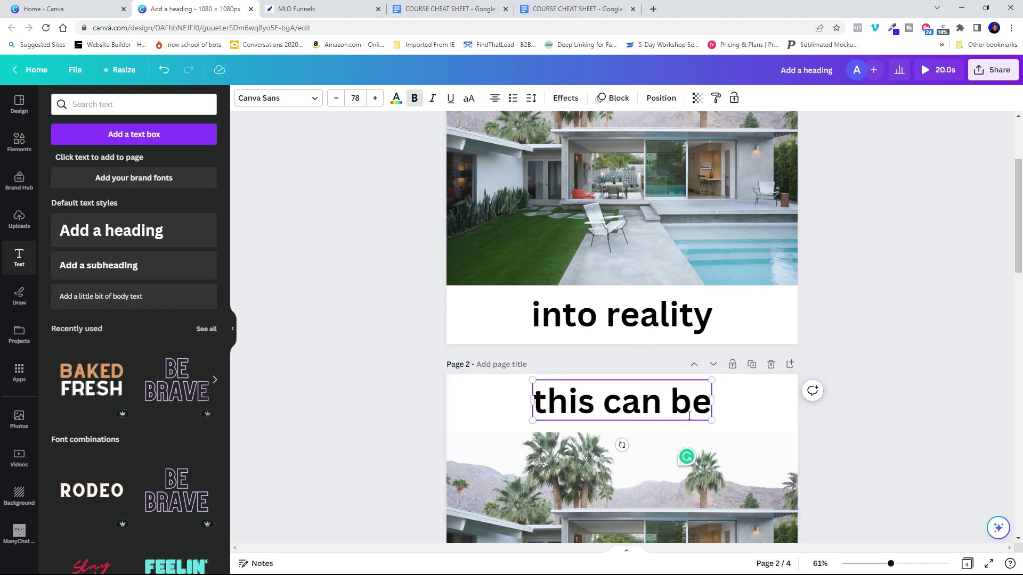
scroll(689, 420, "down", 5)
left_click(598, 275)
double_click(598, 274)
type("within reach")
scroll(598, 275, "up", 5)
left_click(708, 261)
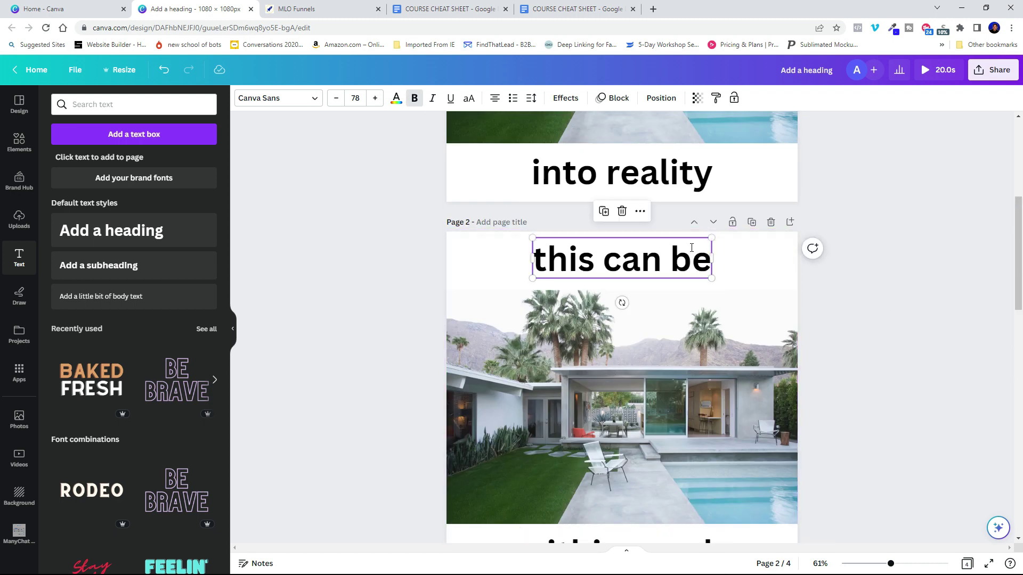
Change page 2's top caption to 'your dream can be'
left_click_drag(708, 261, 536, 248)
type("your dream is")
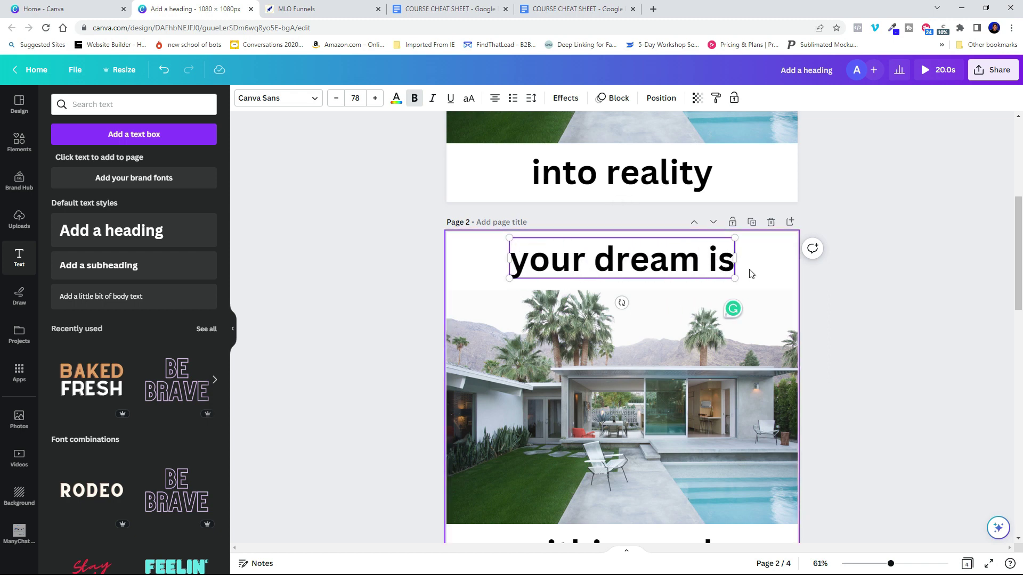
scroll(864, 431, "down", 2)
scroll(734, 260, "up", 2)
double_click(734, 260)
type("can be")
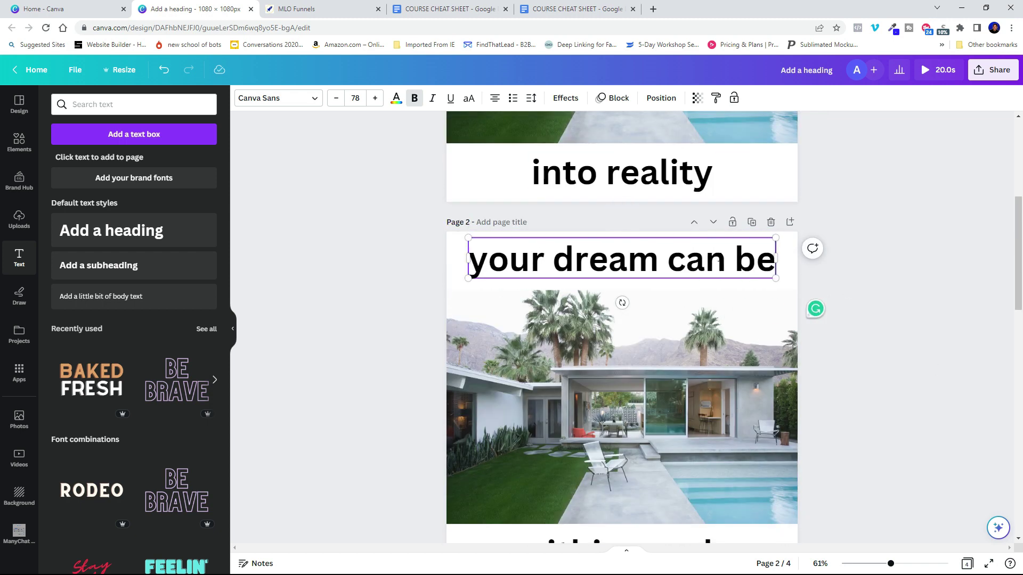
left_click(959, 329)
Caption page 3 'get the program' on top and 'details' below
scroll(956, 375, "down", 3)
scroll(666, 242, "down", 5)
triple_click(651, 216)
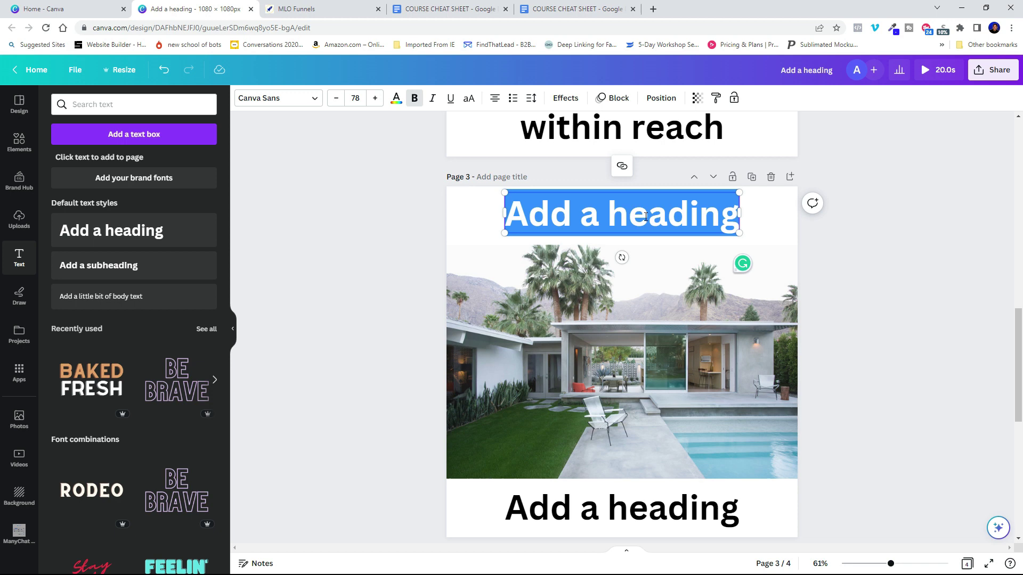
type("get the program")
triple_click(703, 509)
type("details")
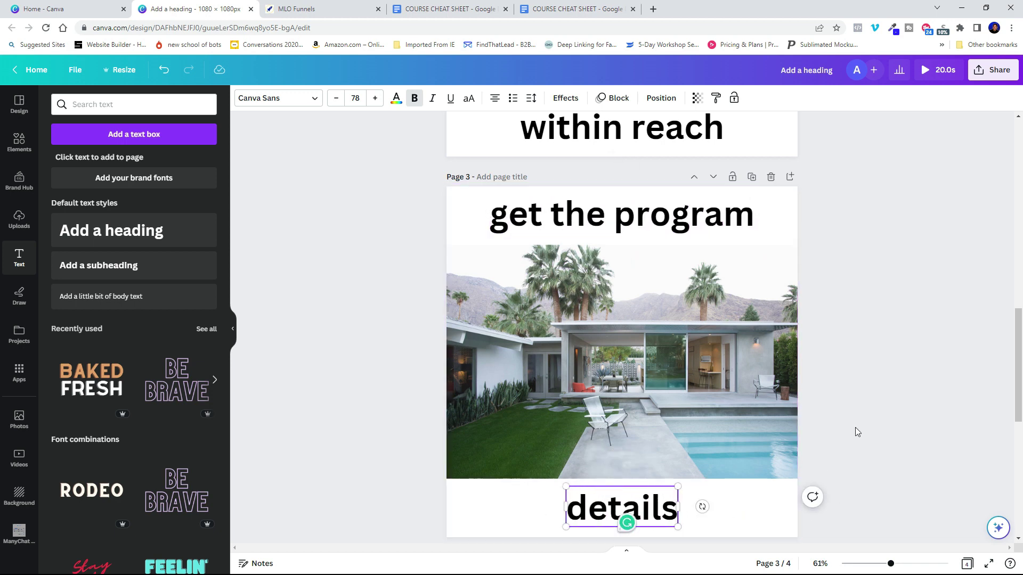
Caption page 4 'click send message' on top and 'NOW!' below
scroll(856, 430, "down", 6)
left_click(655, 184)
triple_click(714, 171)
type("click send message")
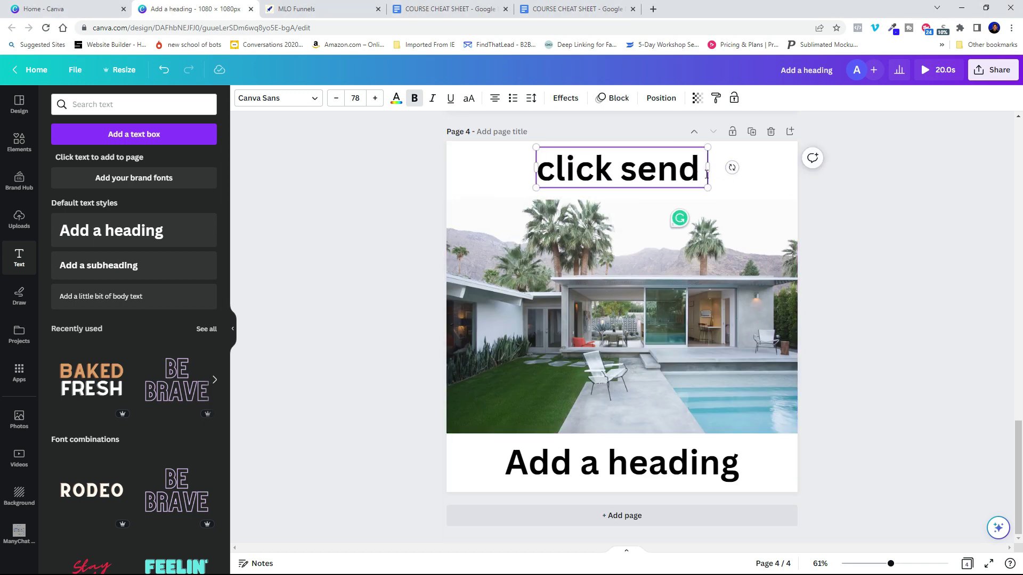
triple_click(696, 474)
type("NOW!")
left_click(901, 361)
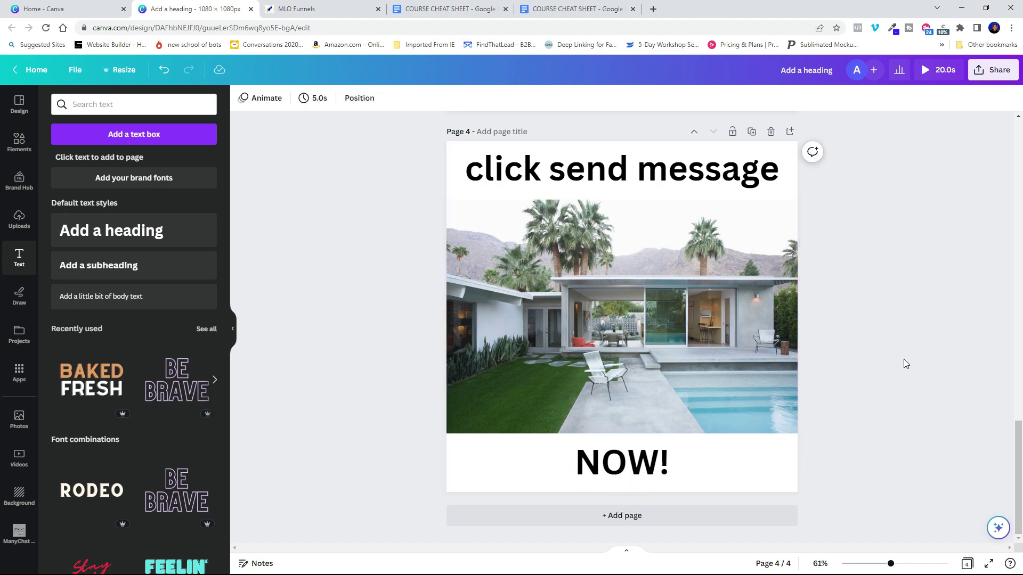
scroll(900, 341, "up", 15)
Apply the Breathe photo animation to the house photos on pages 1 and 2
scroll(622, 292, "down", 15)
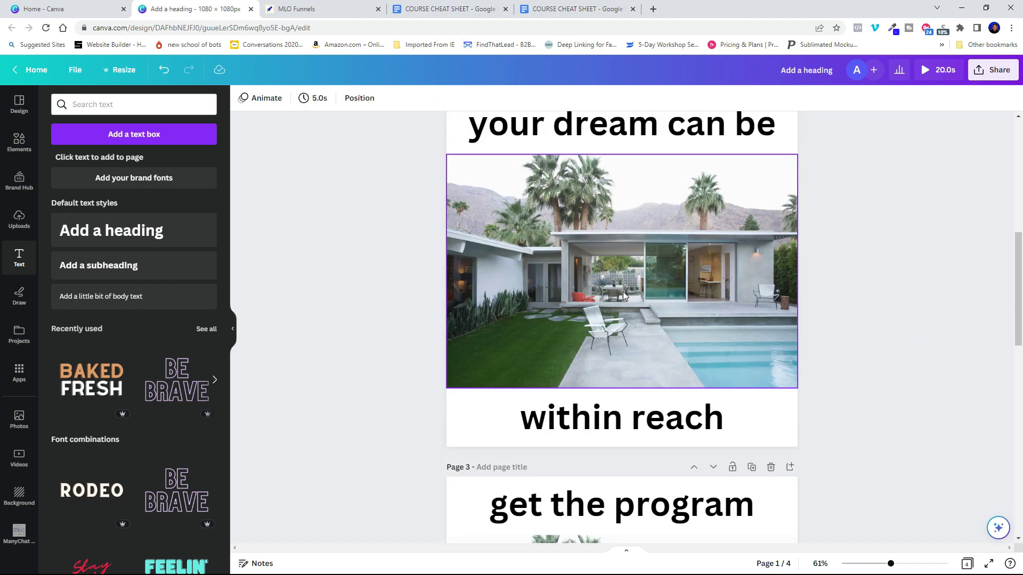
scroll(651, 312, "up", 15)
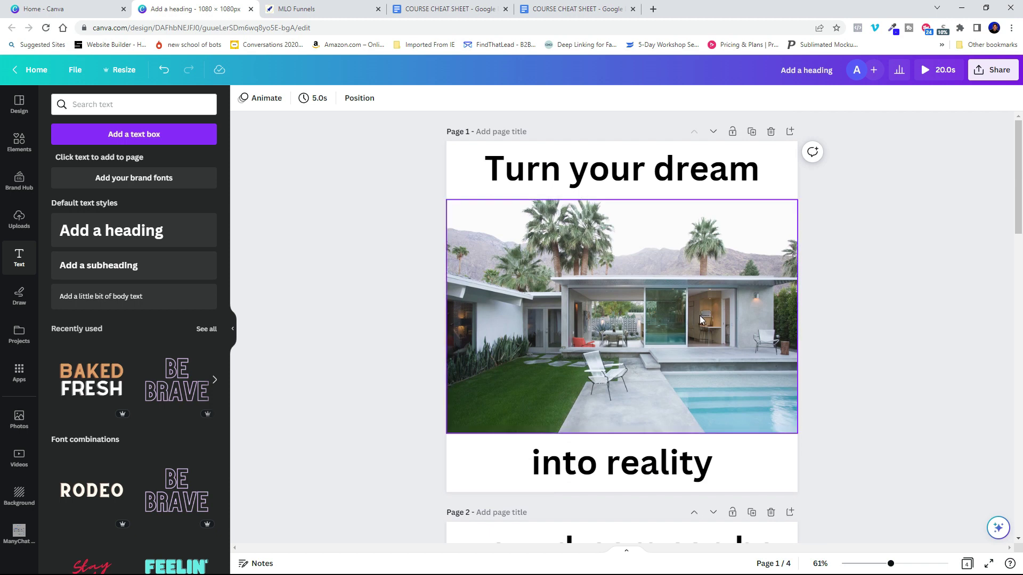
left_click(637, 316)
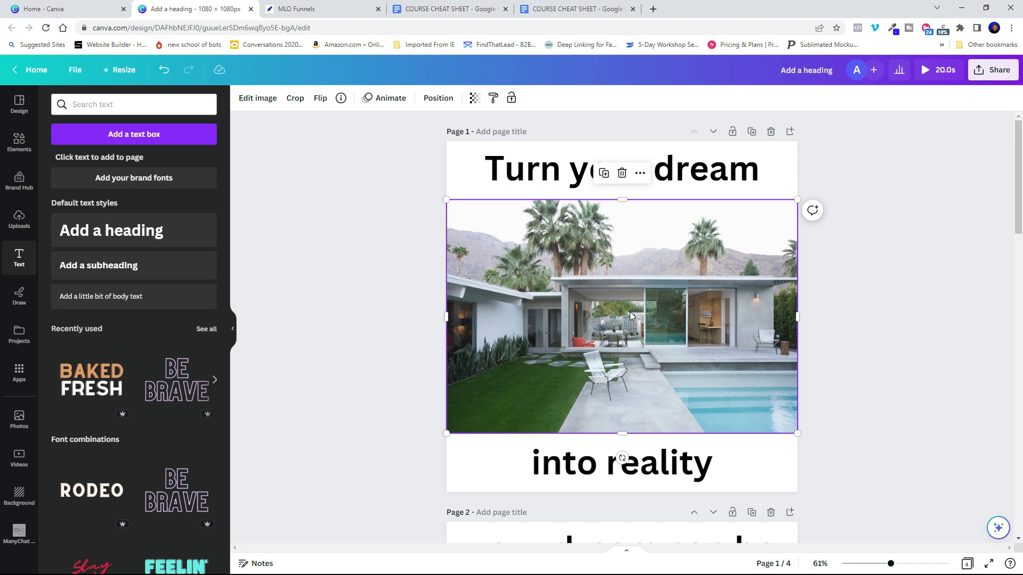
left_click(387, 101)
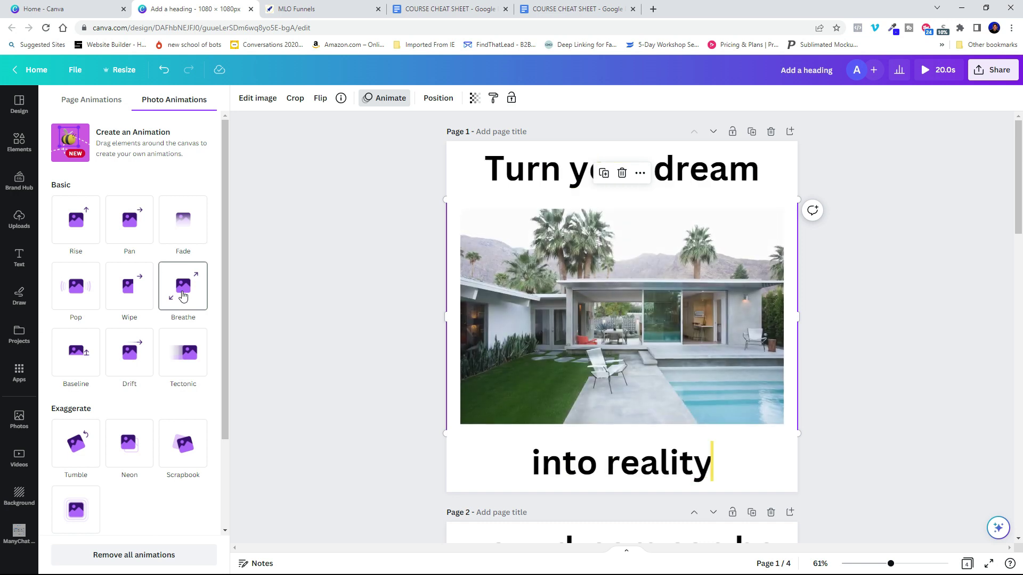
left_click(183, 296)
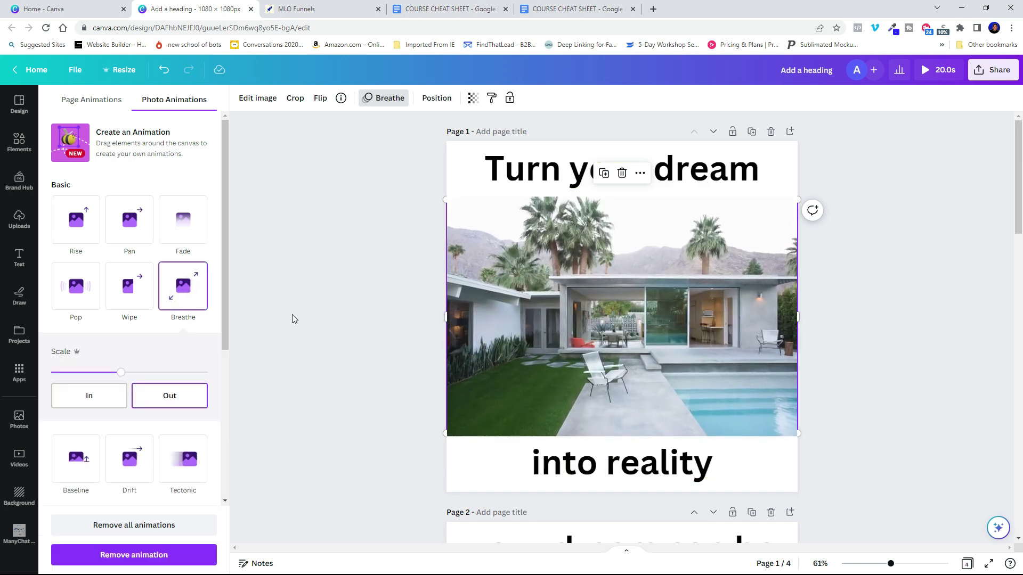
scroll(627, 383, "down", 5)
left_click(622, 394)
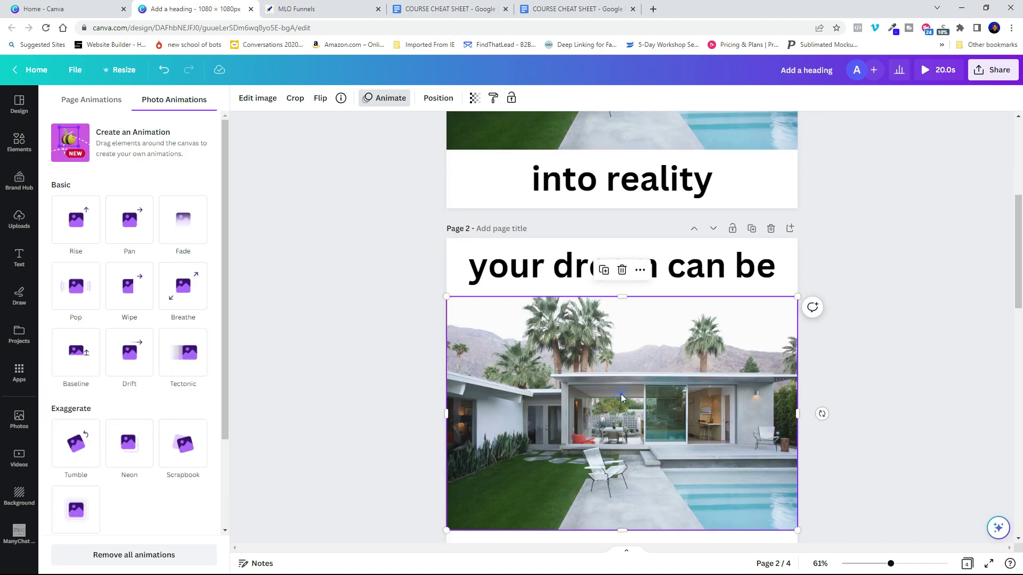
left_click(176, 277)
Apply the Breathe photo animation to the house photos on pages 3 and 4
scroll(646, 438, "down", 5)
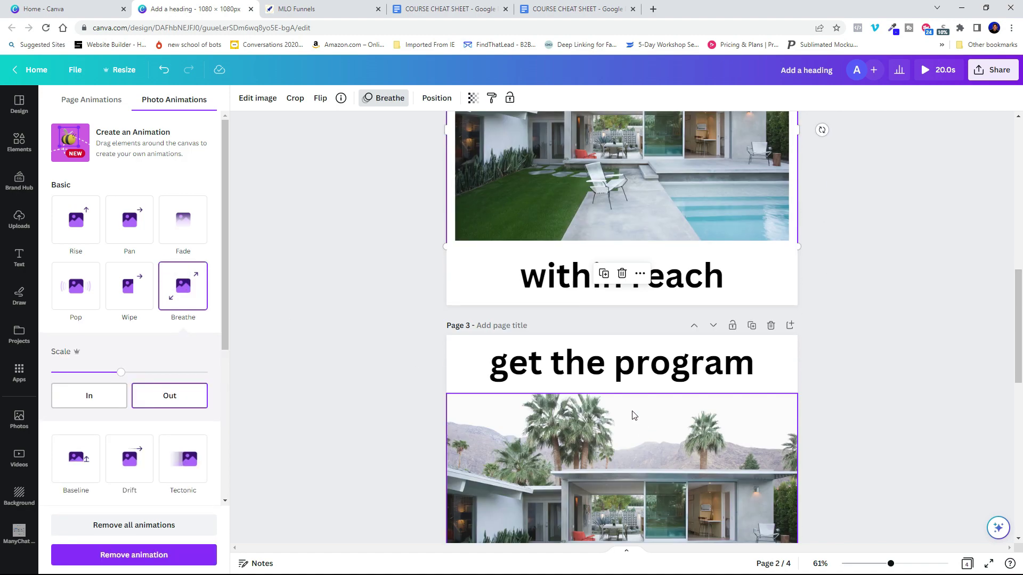
left_click(641, 452)
scroll(660, 366, "down", 5)
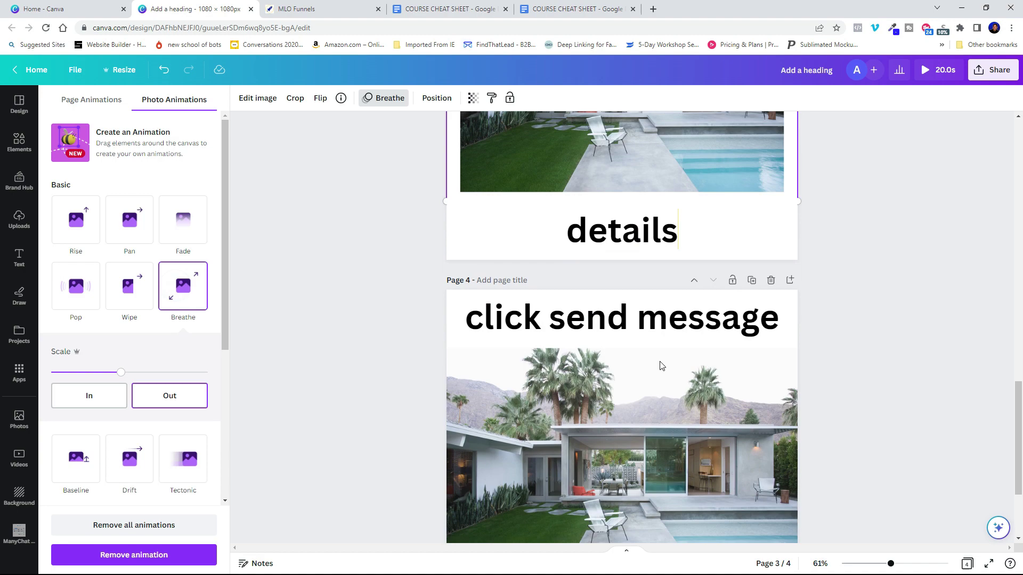
left_click(660, 373)
left_click(183, 283)
scroll(852, 381, "down", 2)
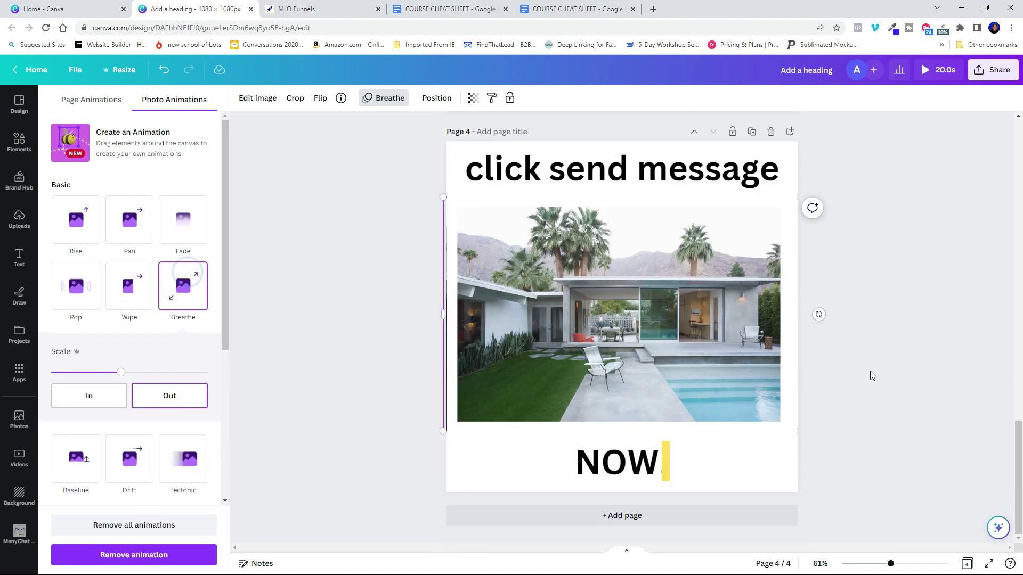
scroll(887, 364, "up", 15)
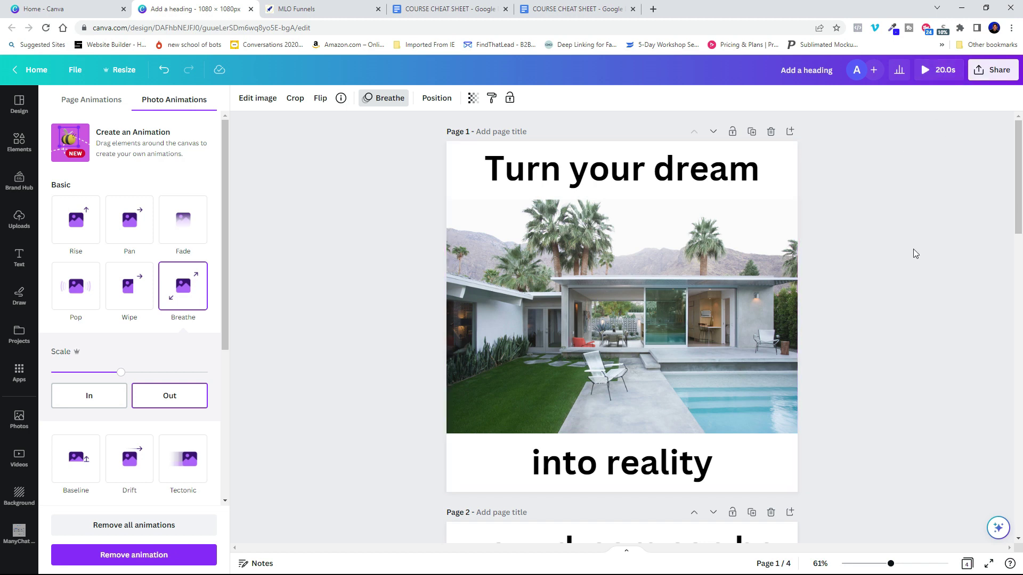
Shorten page 1 to 2.0 seconds and apply that duration to all four pages
left_click(792, 164)
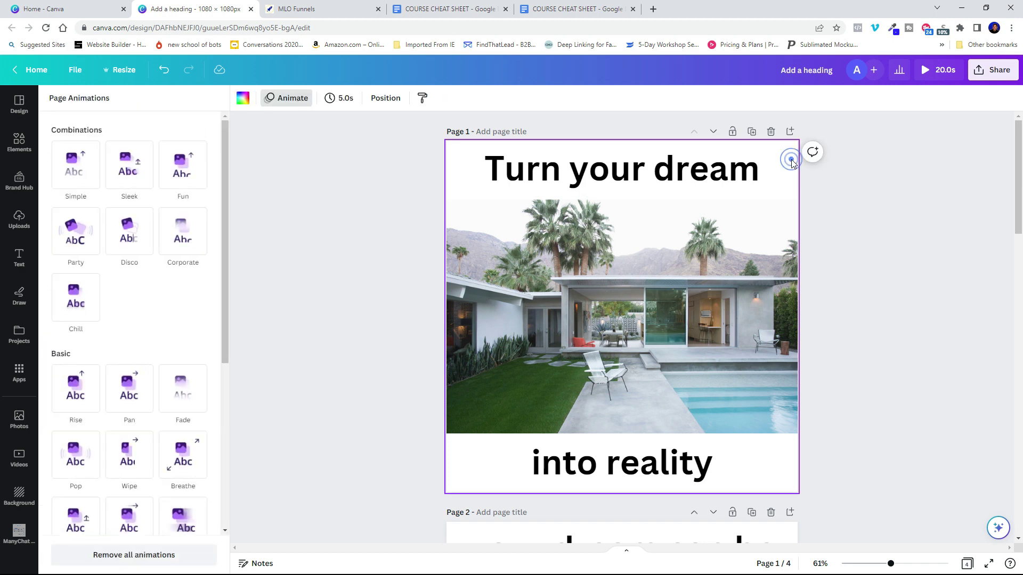
left_click(345, 100)
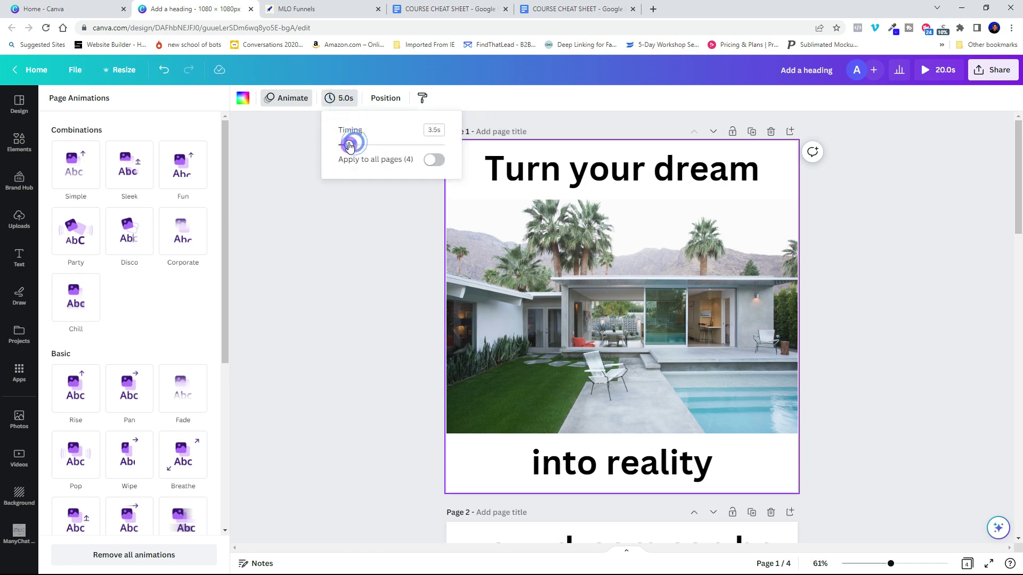
left_click_drag(344, 147, 344, 145)
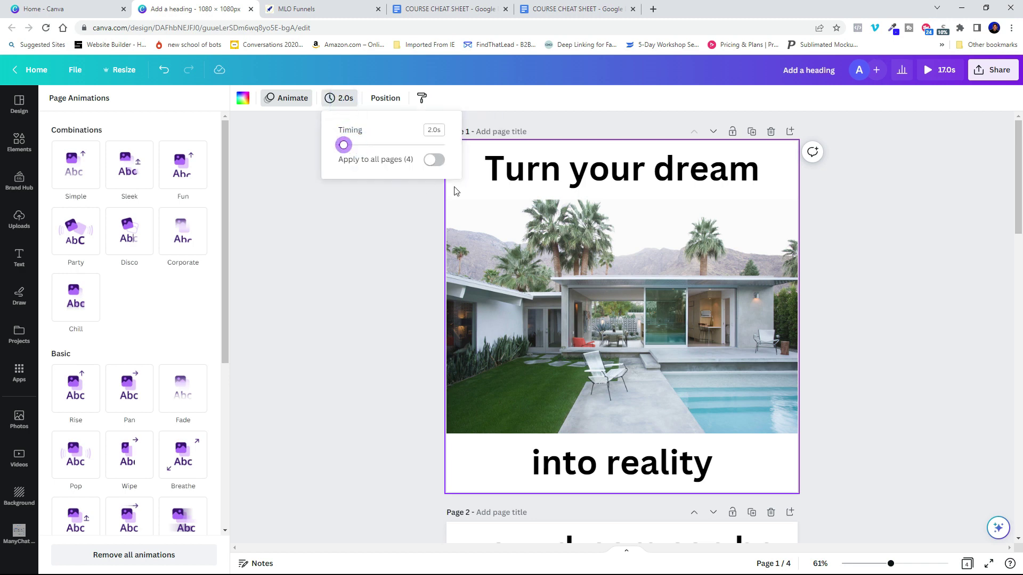
left_click(434, 161)
left_click(962, 246)
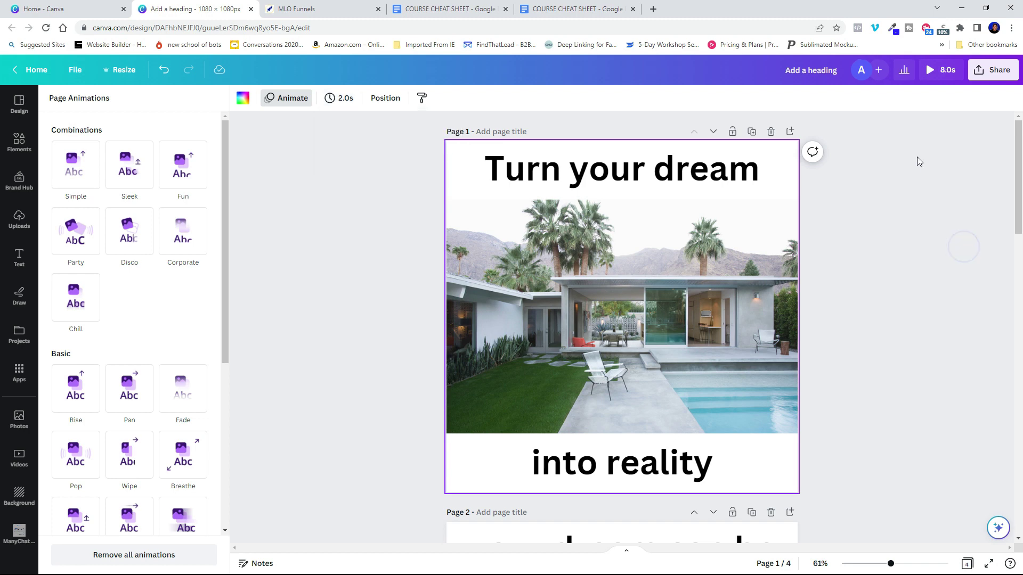
Play the 8-second, four-page video as a full-screen preview
left_click(938, 75)
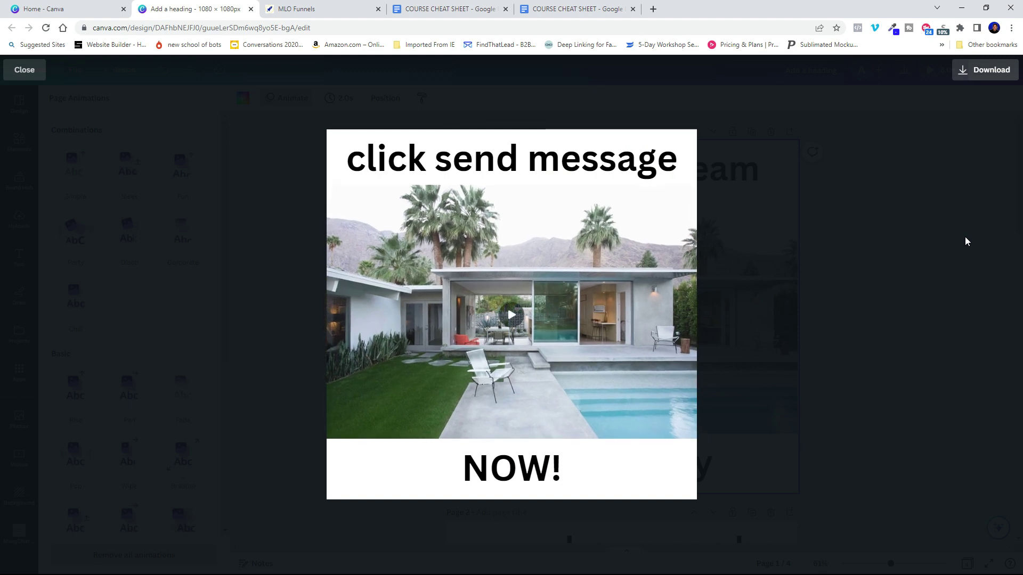
Leave the preview and retitle the design 'dream into reality'
left_click(24, 71)
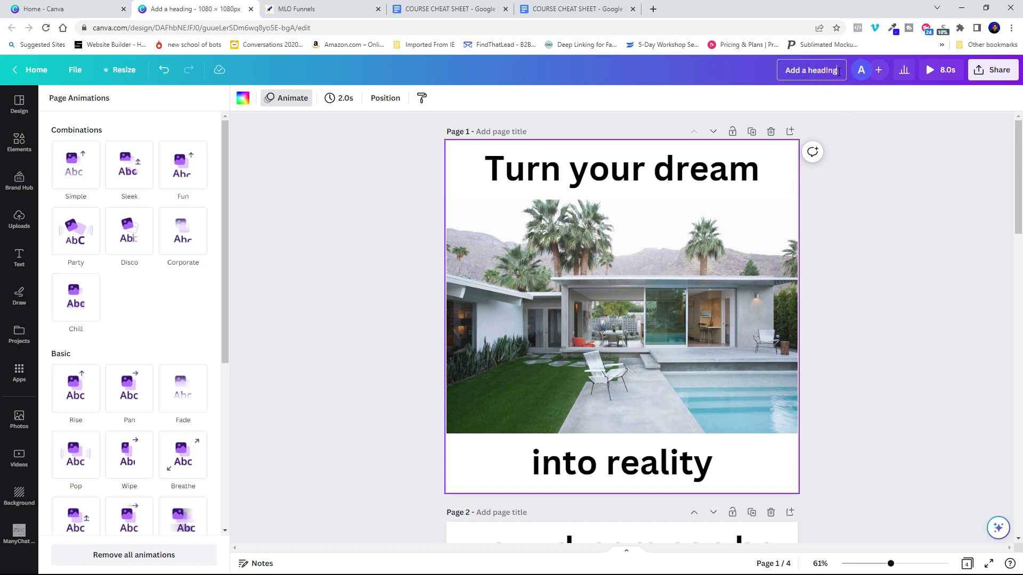
type("dream int o")
key("BackSpace")
key("BackSpace")
type("o reality")
left_click(875, 126)
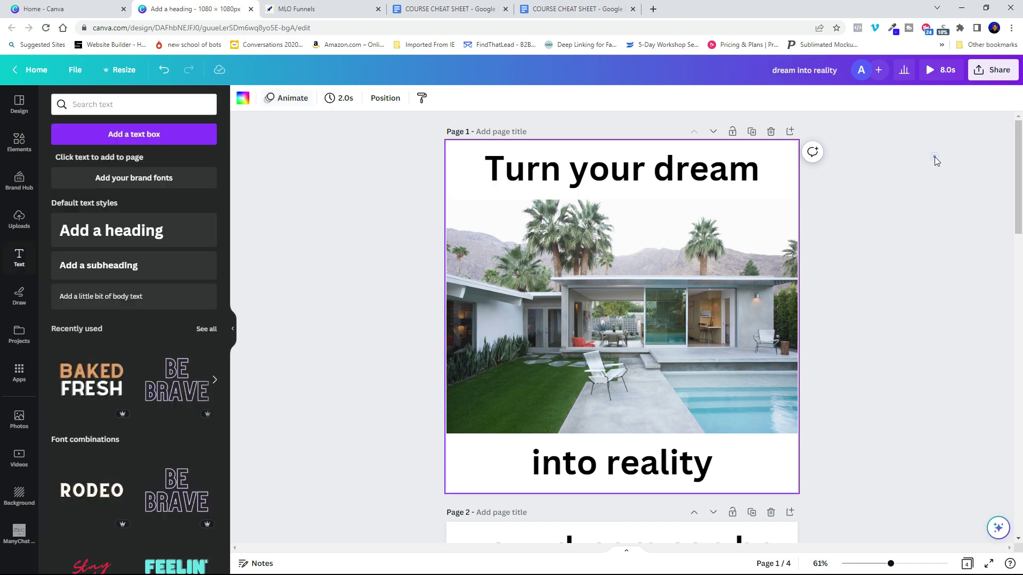
Download all four pages as a 1080 × 1080 MP4 video
left_click(993, 69)
left_click(849, 342)
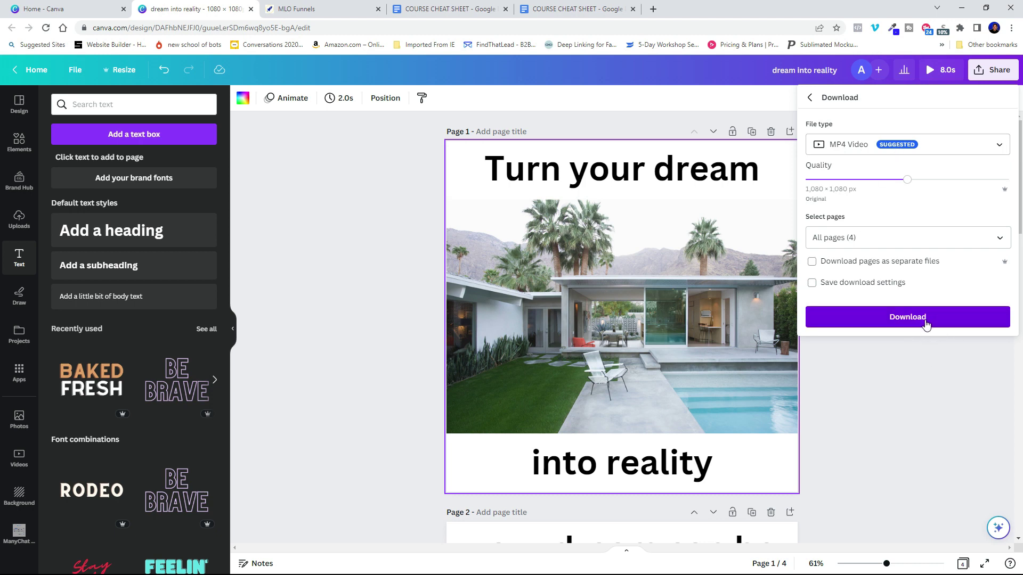
left_click(901, 322)
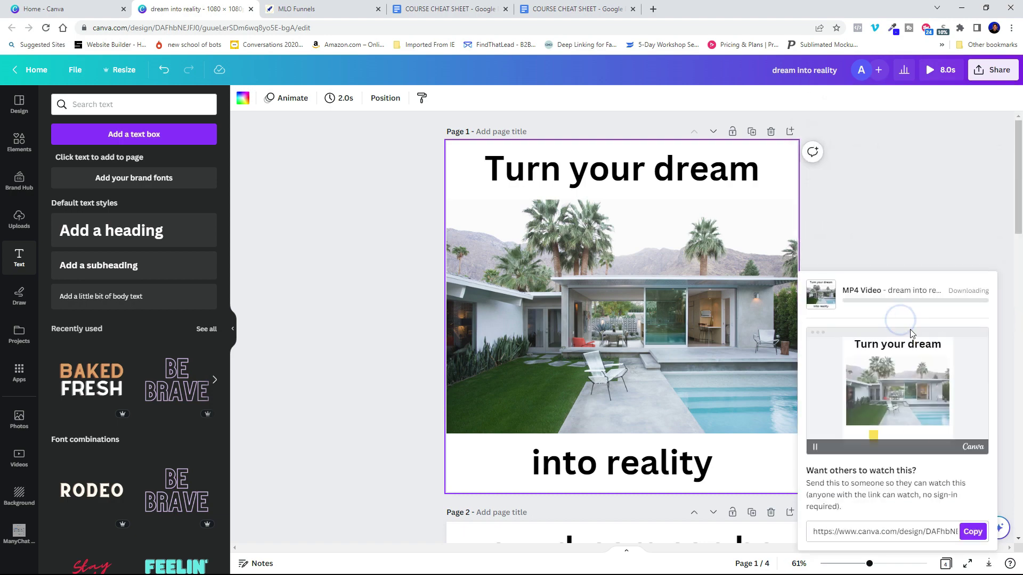